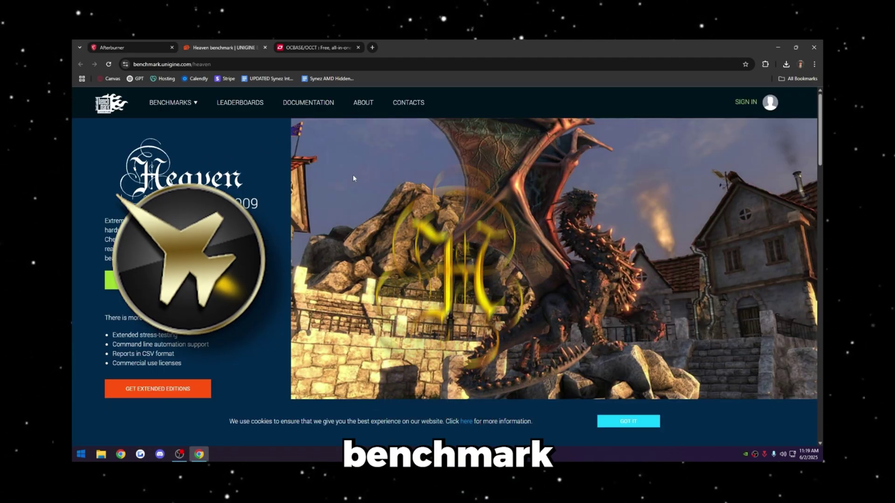
Step: Check the OCCT and Afterburner download pages, then view the youtube-tweaks channel's shared downloads
left_click(310, 47)
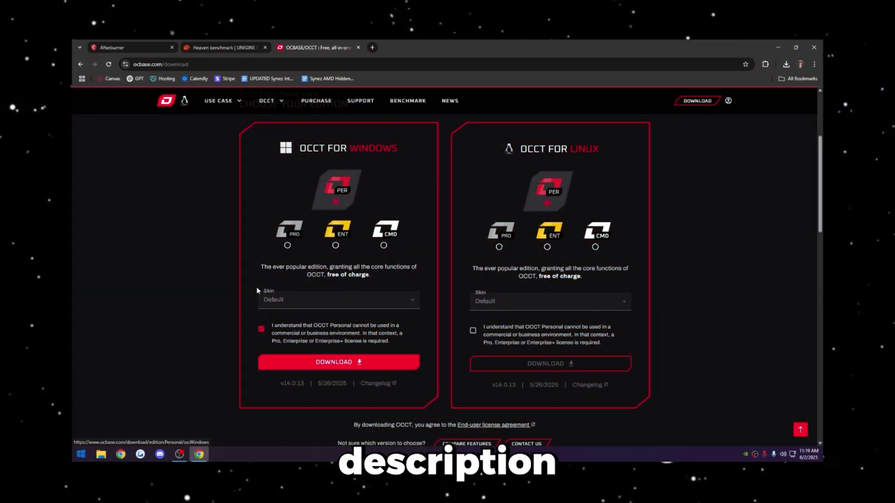
left_click(188, 47)
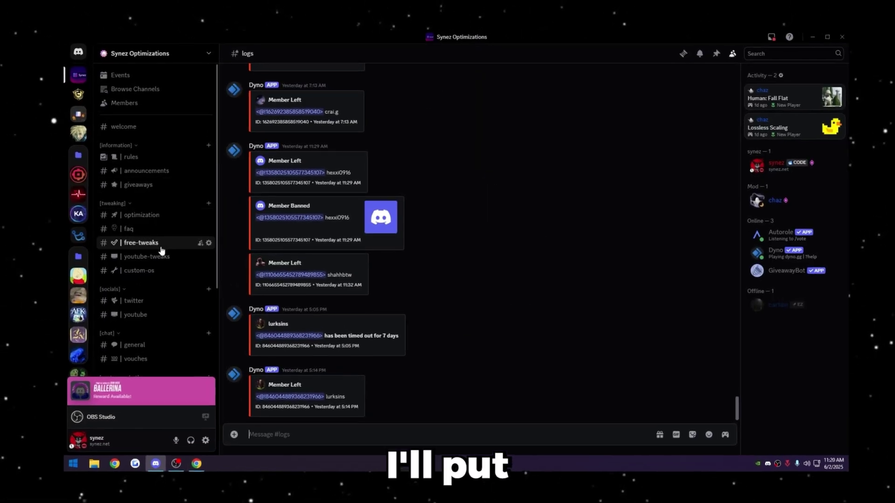
left_click(163, 260)
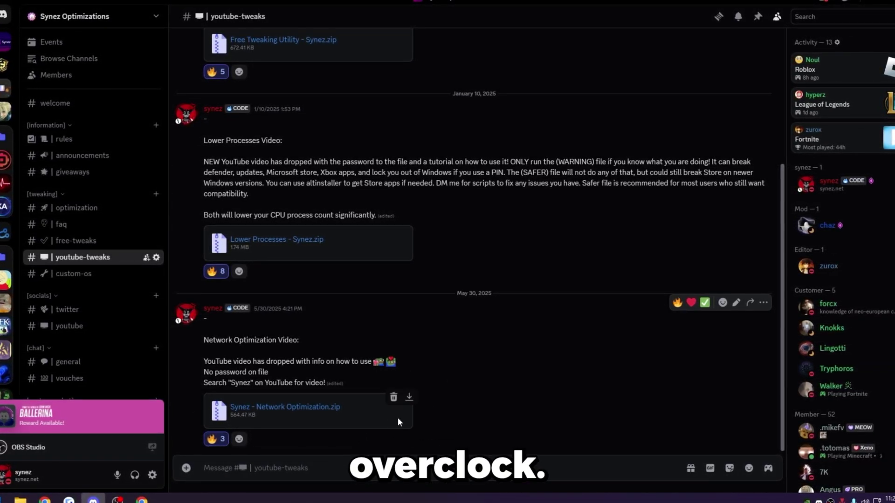
mouse_move(386, 400)
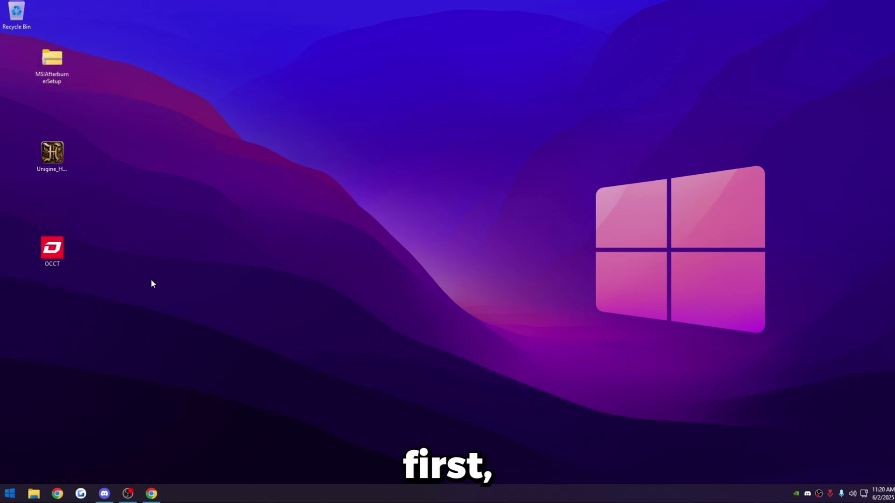
Step: Extract the Afterburner zip onto the desktop with 7-Zip and delete the archive
right_click(67, 155)
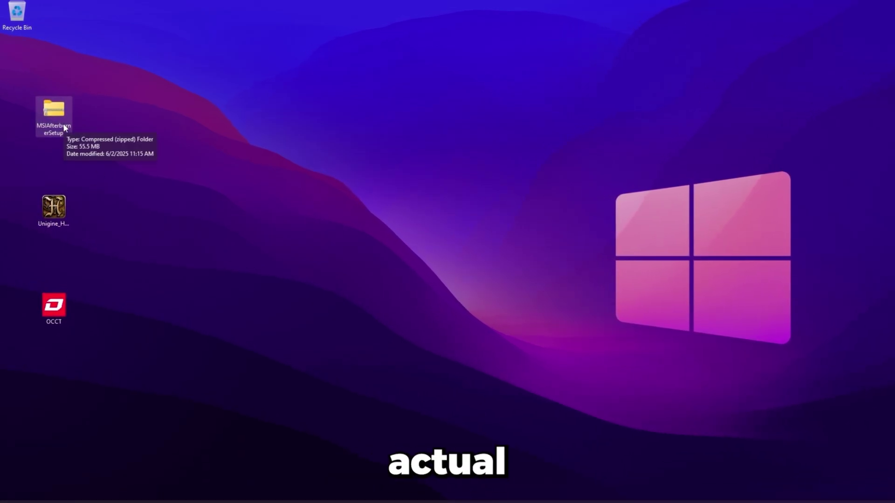
right_click(61, 117)
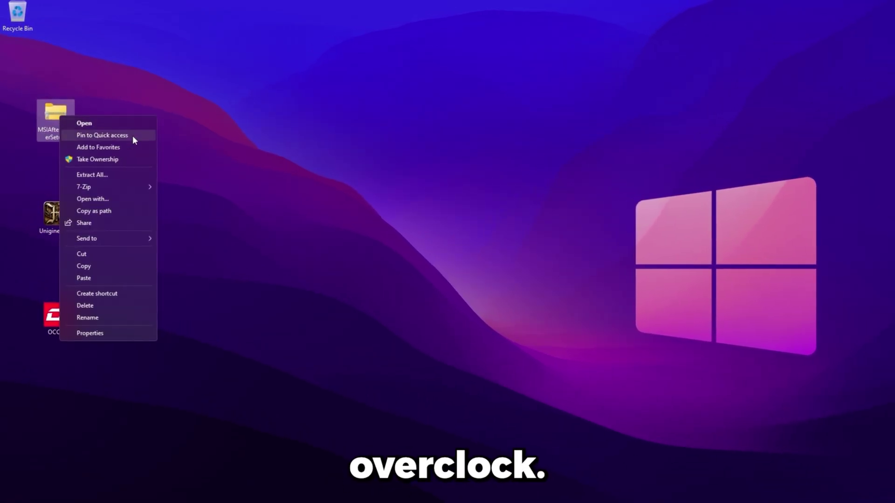
mouse_move(96, 183)
left_click(219, 227)
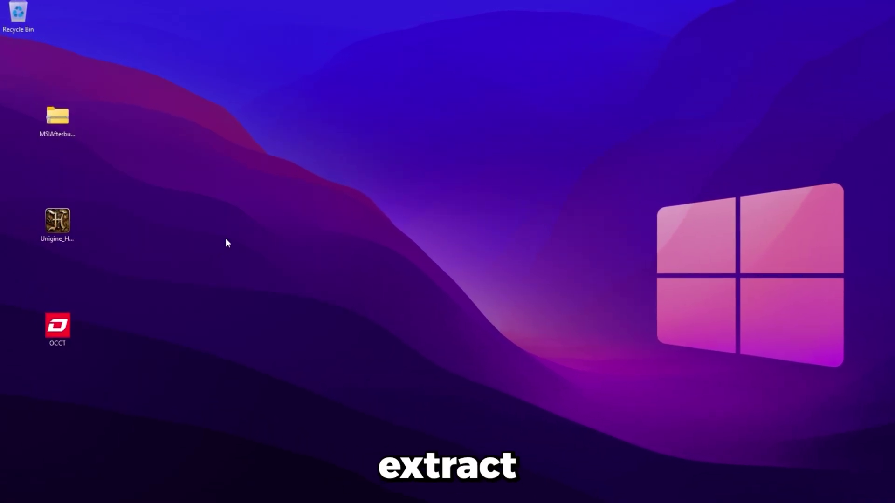
left_click_drag(58, 118, 20, 14)
left_click_drag(18, 64, 66, 109)
Step: Run MSIAfterburnerSetup465 from the extracted folder with Norton 360 for Gamer unticked
double_click(78, 135)
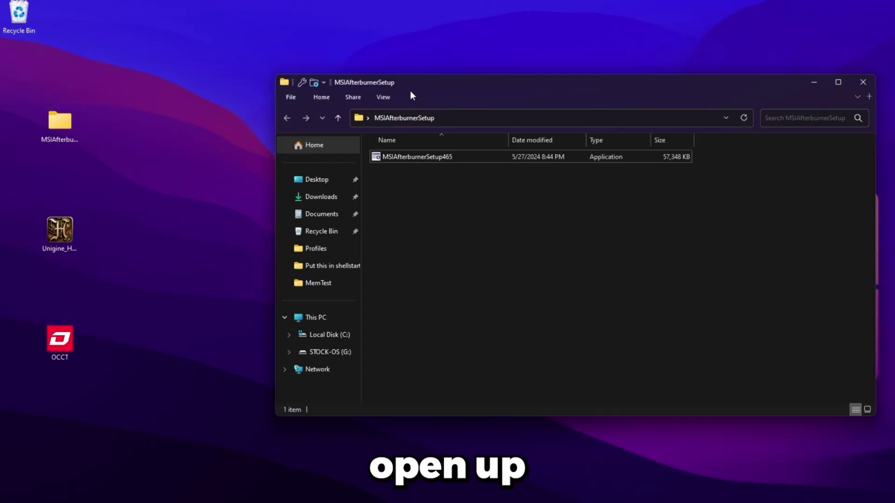
left_click_drag(410, 90, 259, 79)
left_click(227, 149)
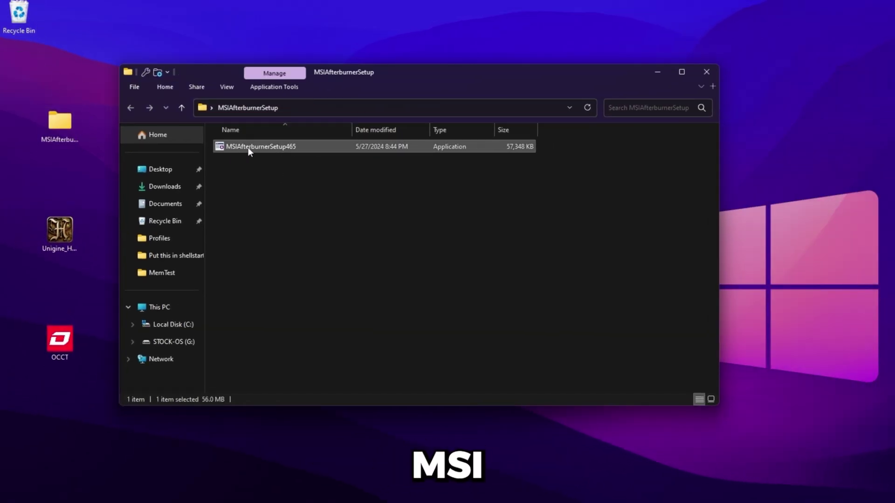
double_click(280, 149)
left_click(404, 260)
Step: Start the Afterburner installation, confirm the language and accept the licence agreement
left_click(589, 375)
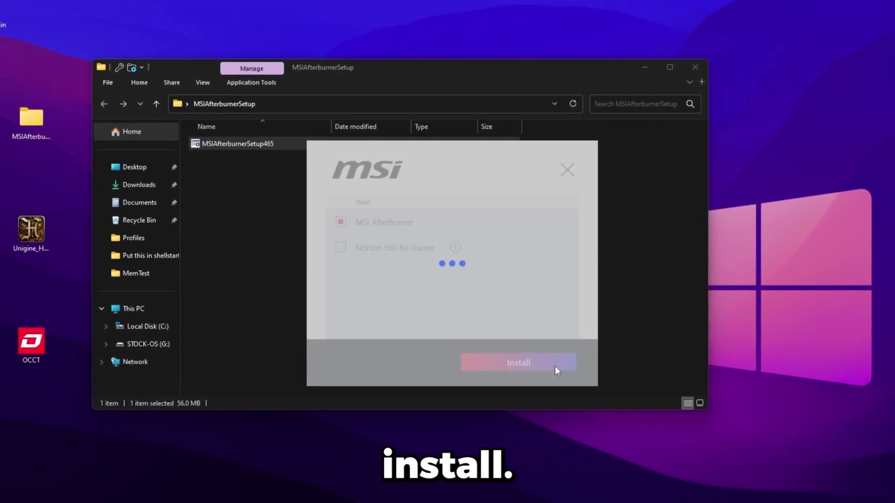
left_click(500, 307)
left_click(545, 371)
left_click(362, 337)
left_click(547, 373)
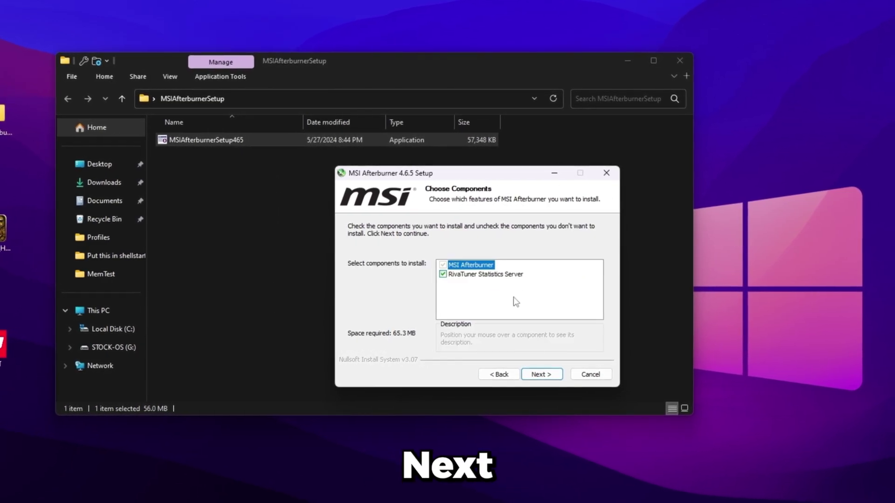
Step: Install without RivaTuner Statistics Server, skip the readme and launch Afterburner
left_click(440, 275)
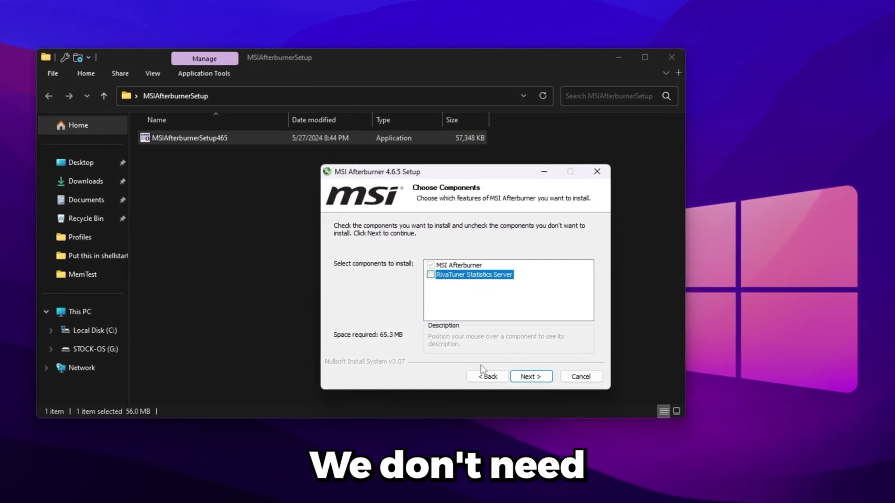
left_click(528, 377)
left_click(528, 376)
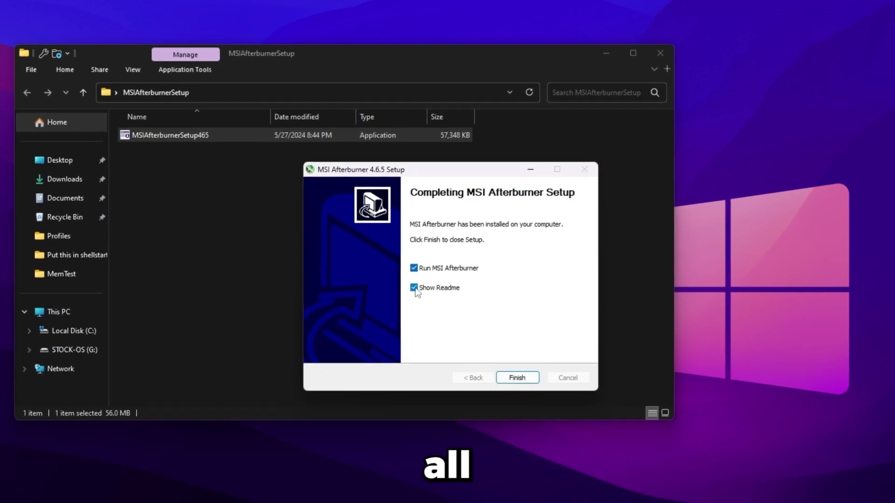
left_click(415, 278)
left_click(512, 363)
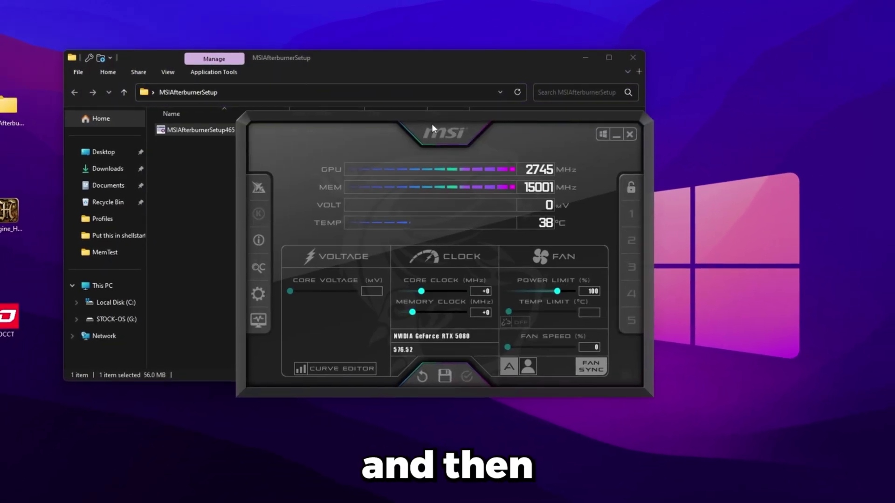
left_click_drag(429, 124, 399, 105)
Step: Set voltage control to third party mode and update checks to never, then restart Afterburner
left_click(635, 57)
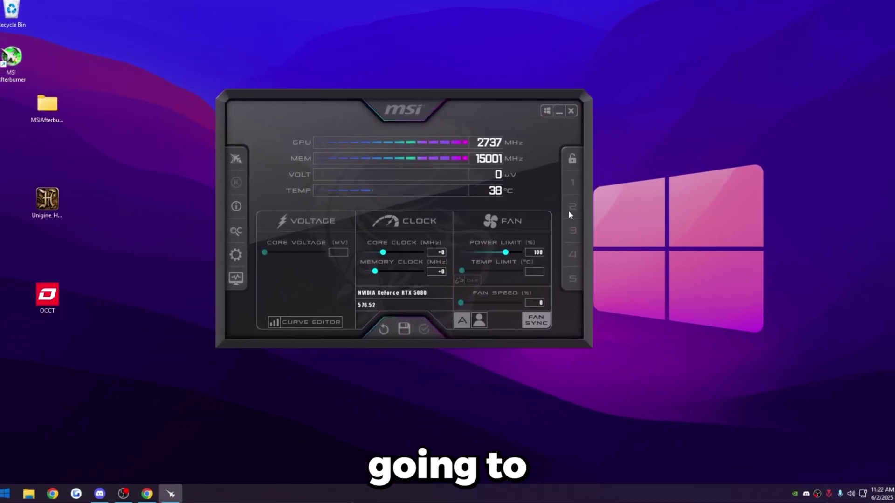
left_click(237, 256)
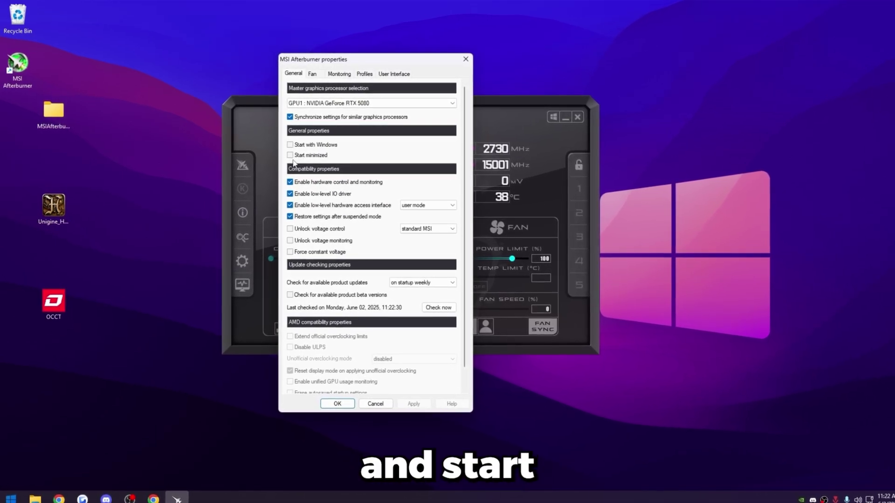
left_click_drag(350, 59, 672, 75)
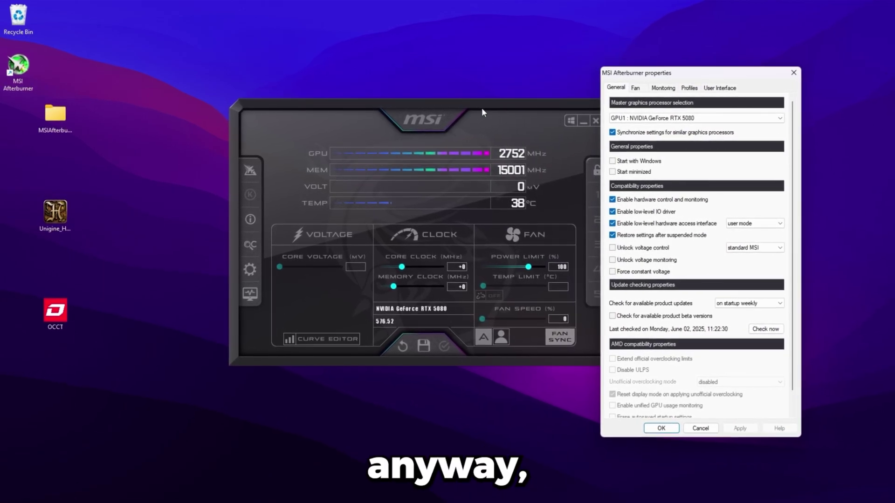
left_click_drag(692, 69, 366, 56)
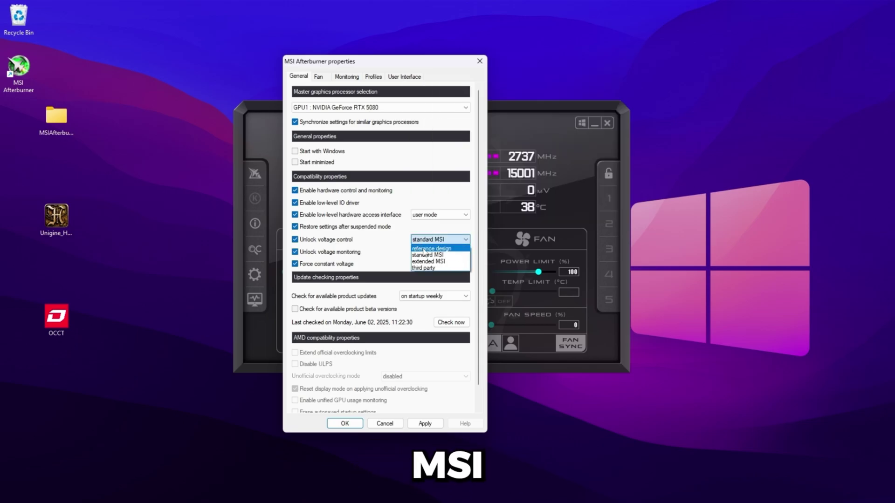
left_click(422, 268)
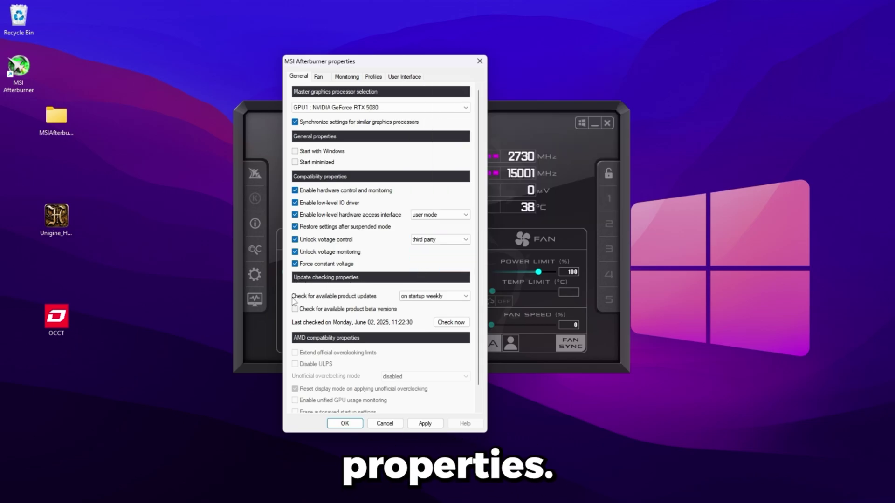
left_click(406, 297)
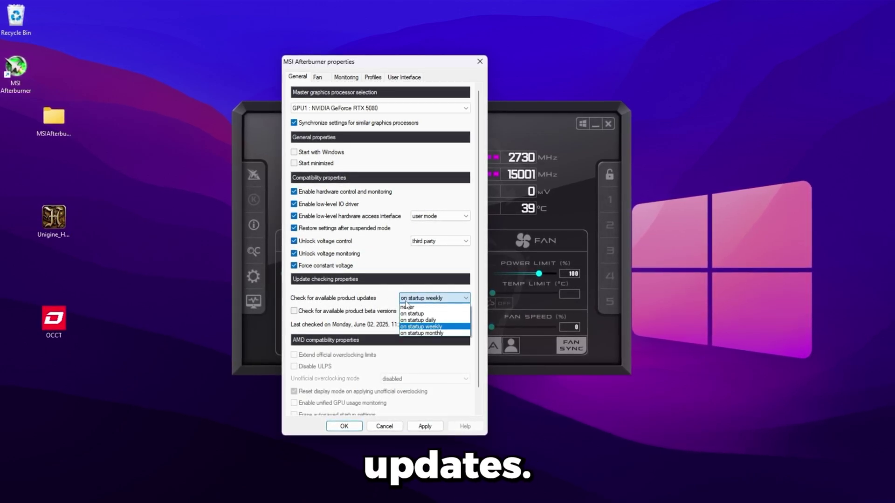
left_click(407, 307)
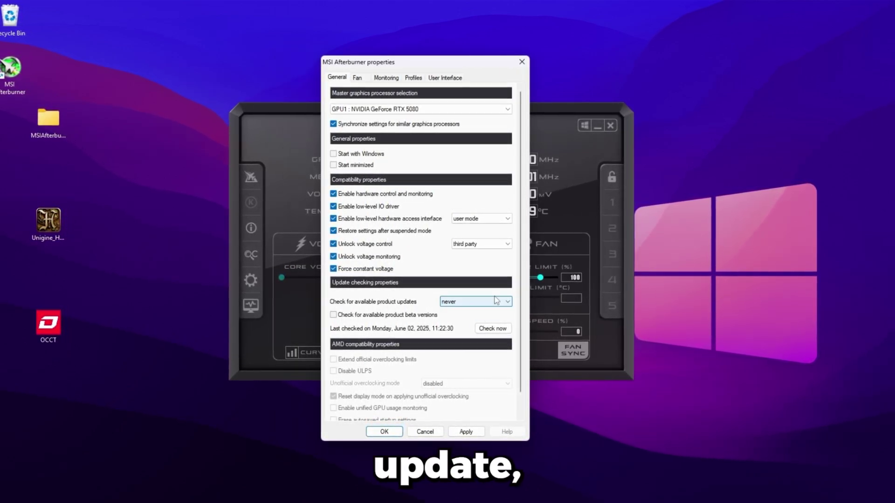
left_click(465, 431)
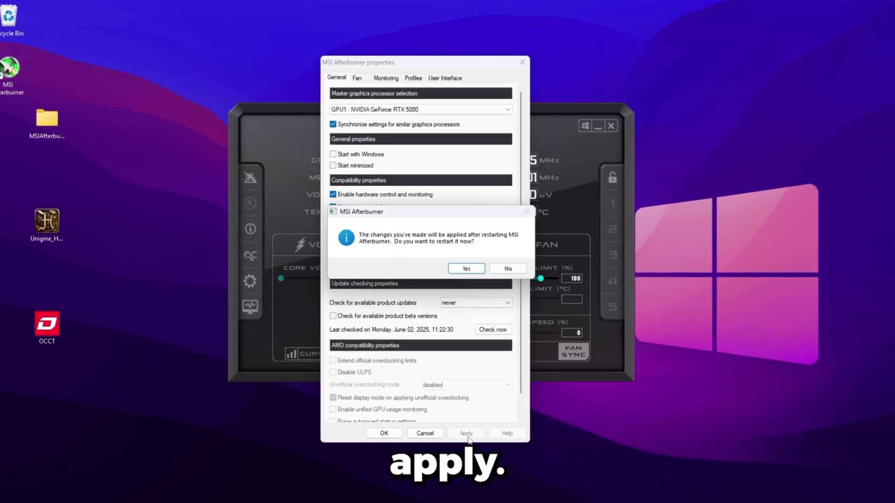
left_click(466, 267)
Step: Reopen Afterburner's settings and browse the available interface skins
left_click(247, 283)
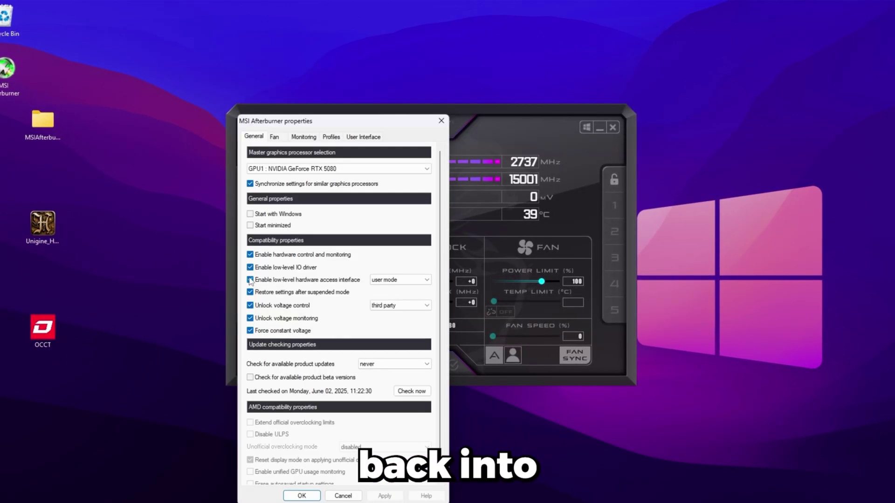
left_click_drag(326, 114, 398, 70)
left_click(435, 88)
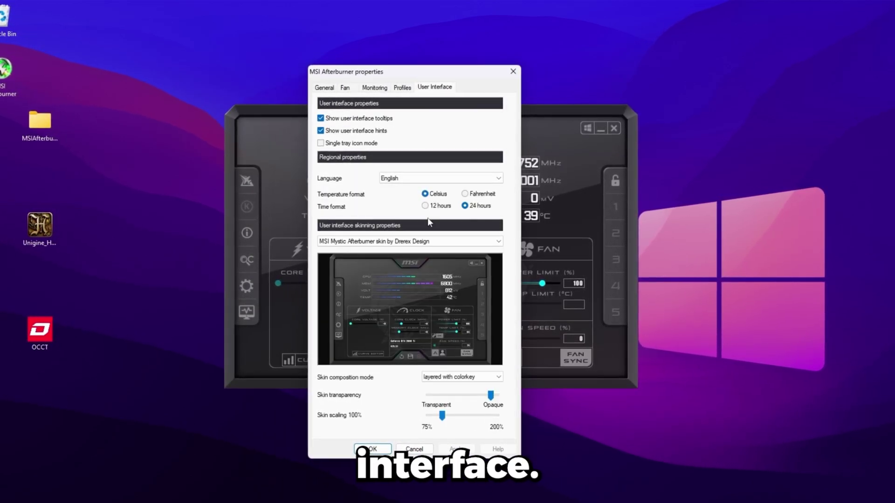
left_click(322, 242)
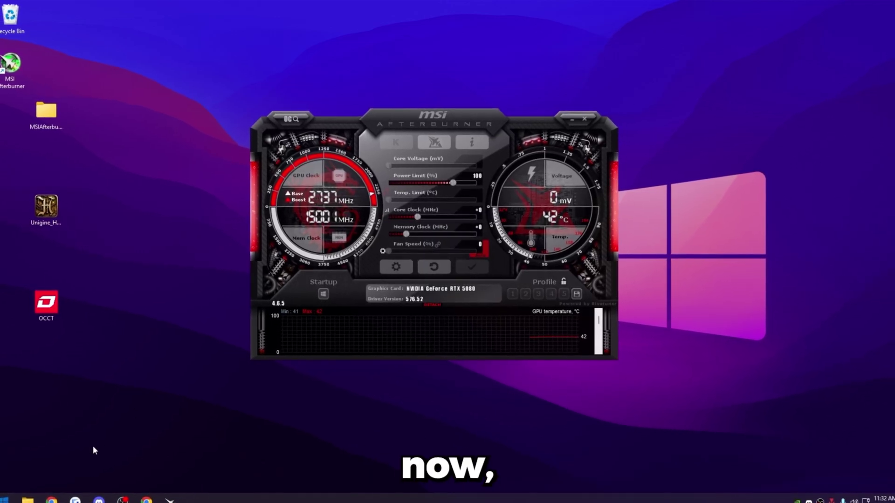
Step: Browse to C:\Program Files (x86)\MSI Afterburner\Profiles in File Explorer
left_click(28, 499)
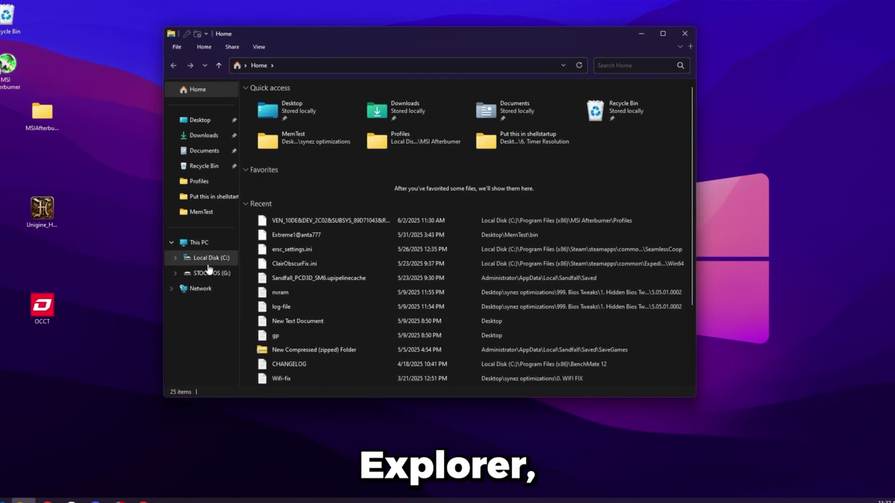
left_click(205, 258)
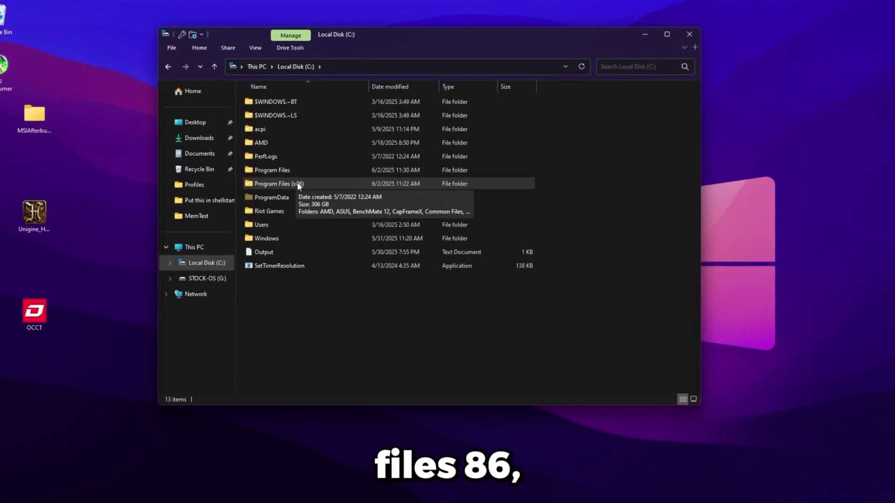
double_click(296, 184)
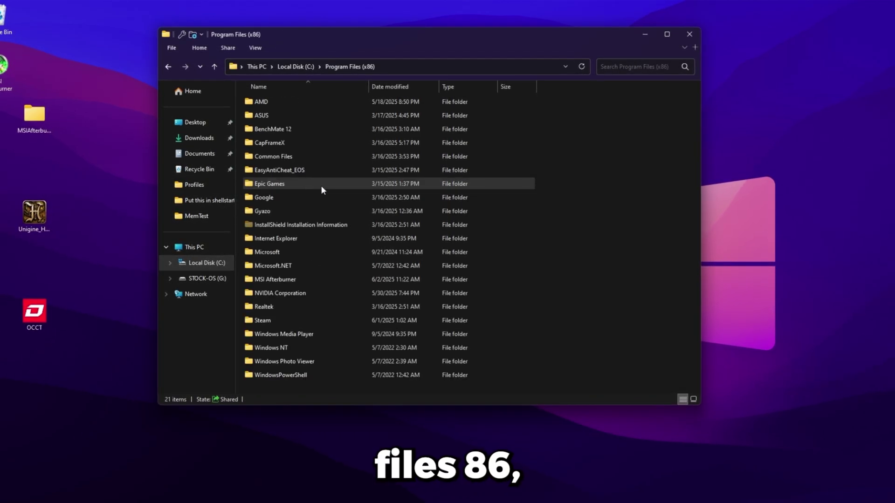
double_click(263, 280)
double_click(267, 198)
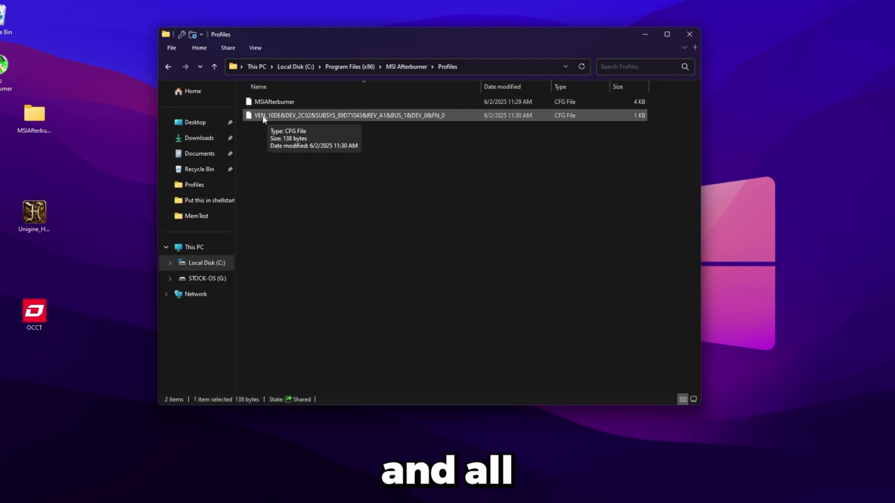
Step: Open the graphics card's CFG profile once in Notepad++ and select all its text
left_click(256, 126)
left_click(244, 117)
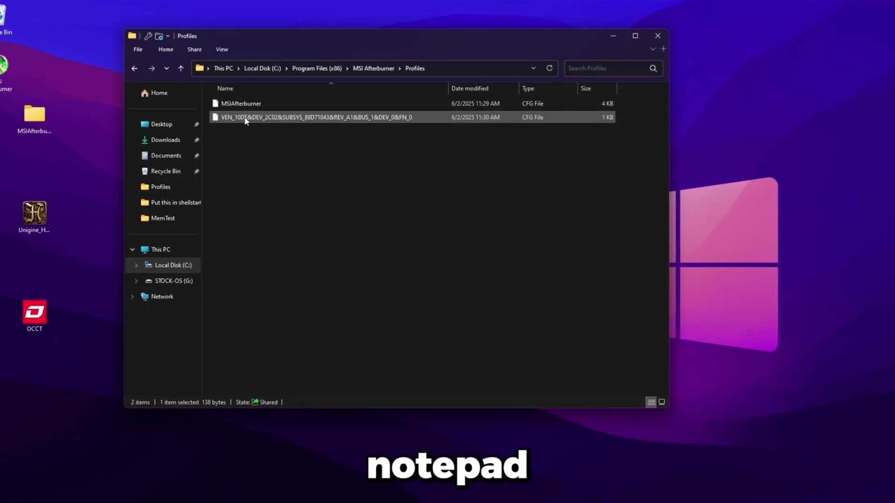
right_click(245, 118)
left_click(275, 173)
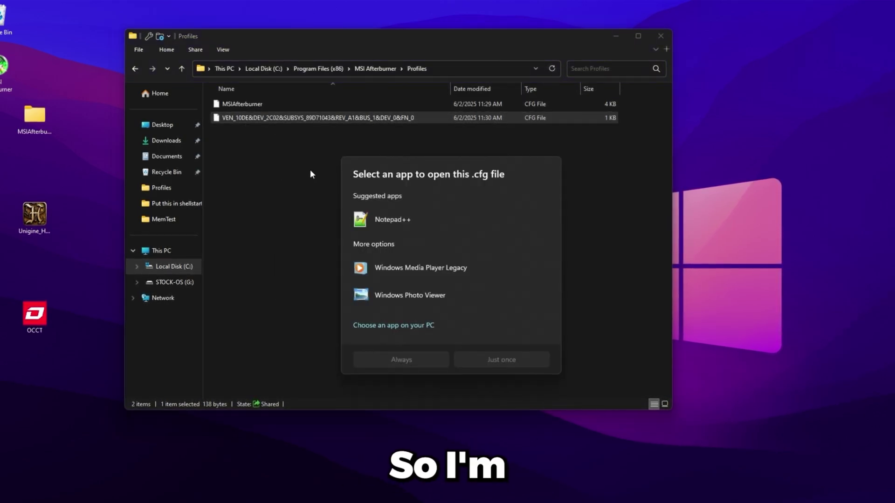
left_click(508, 360)
key("ctrl+a")
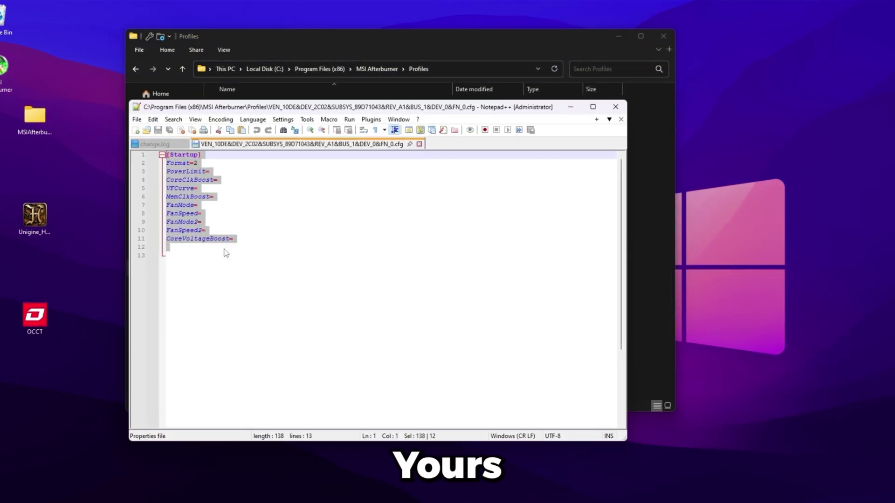
Step: Append a [Settings] section with VDDC_Generic_Detection=1 to the profile and save it
left_click(226, 253)
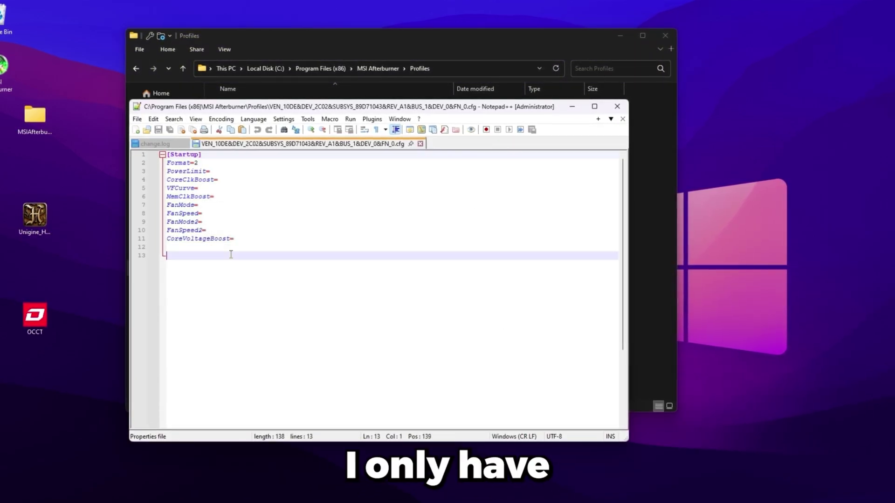
key("BackSpace")
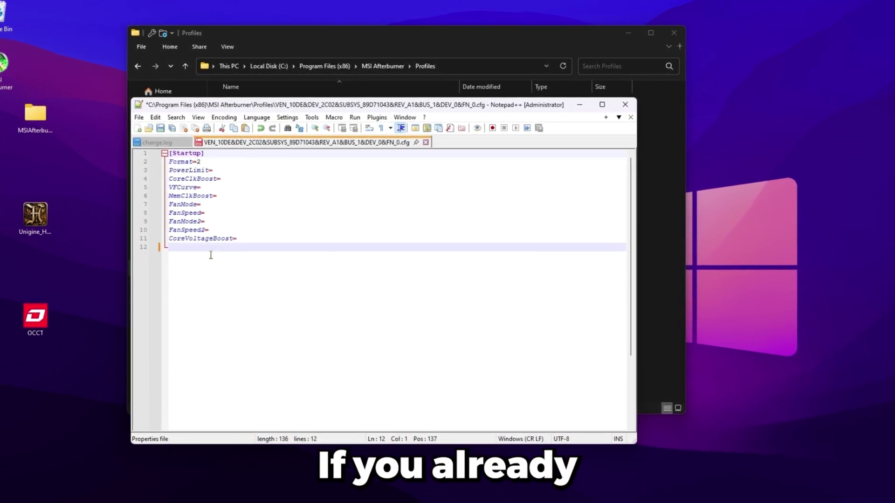
type("[Settings]")
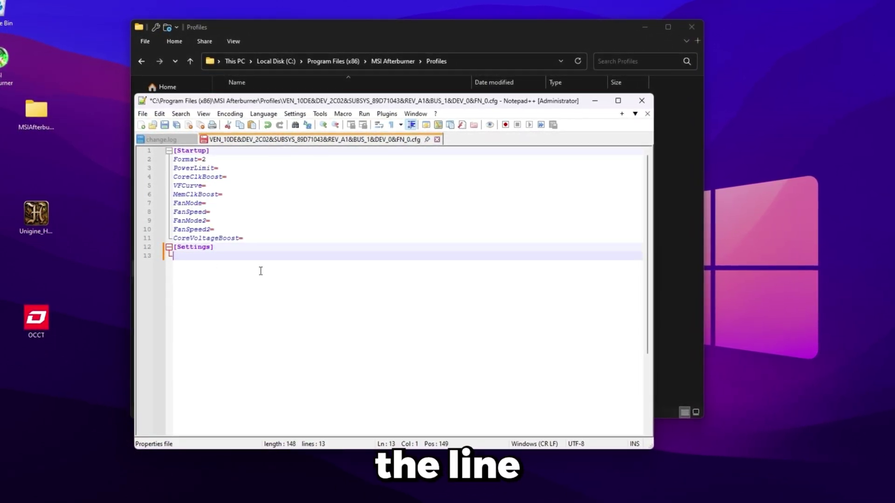
key("Return")
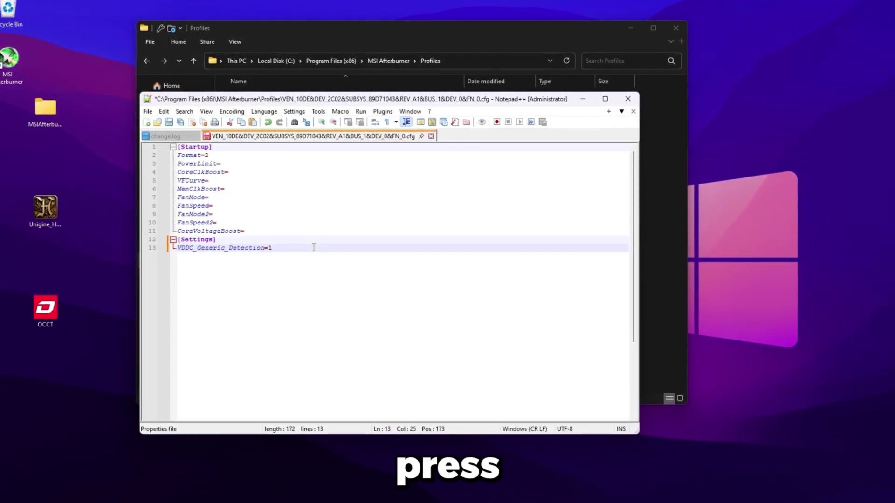
key("ctrl+s")
left_click(148, 112)
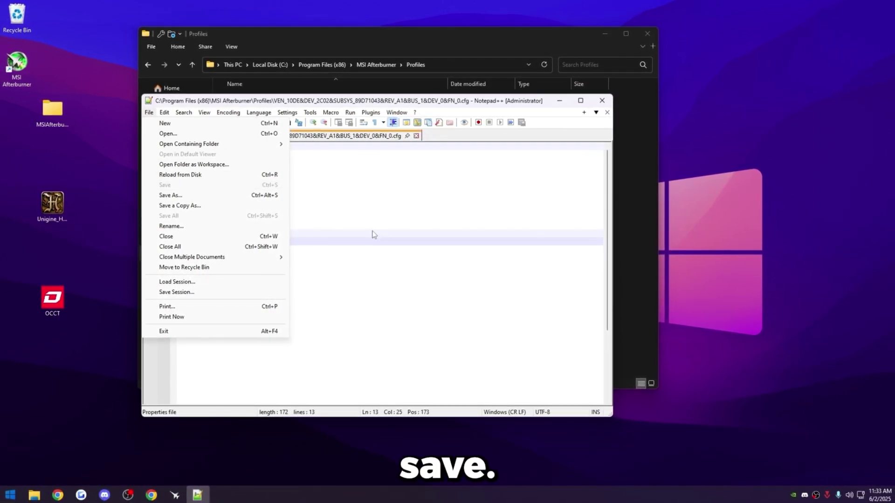
Step: Remove the stray blank and junk lines around [Settings] and save the profile again
left_click(439, 215)
key("ctrl+z")
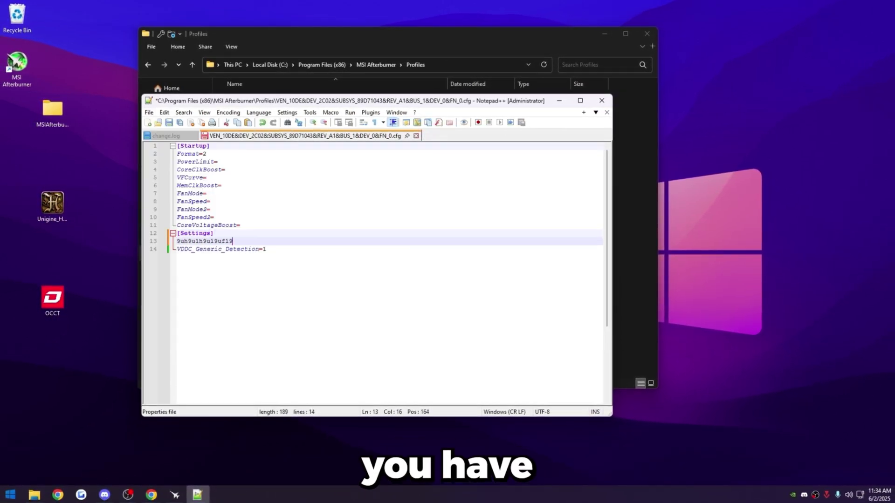
left_click(233, 264)
key("Return")
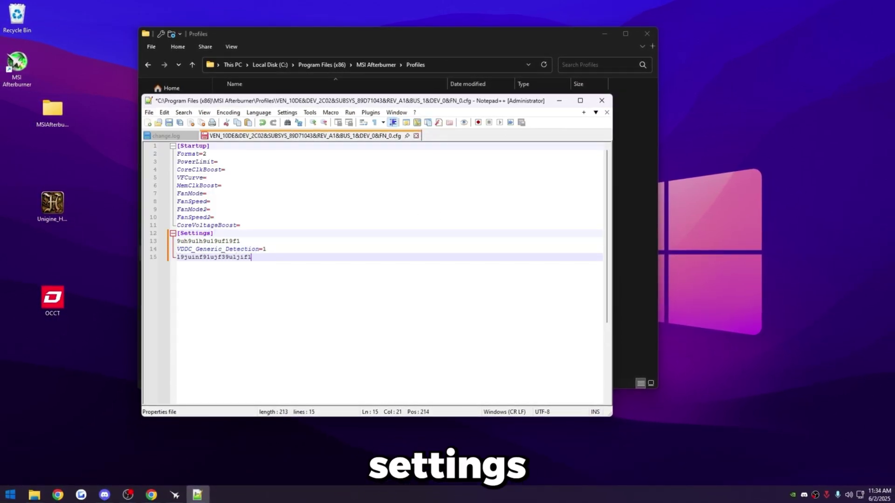
left_click_drag(289, 250, 178, 250)
key("BackSpace")
key("Up")
key("Return")
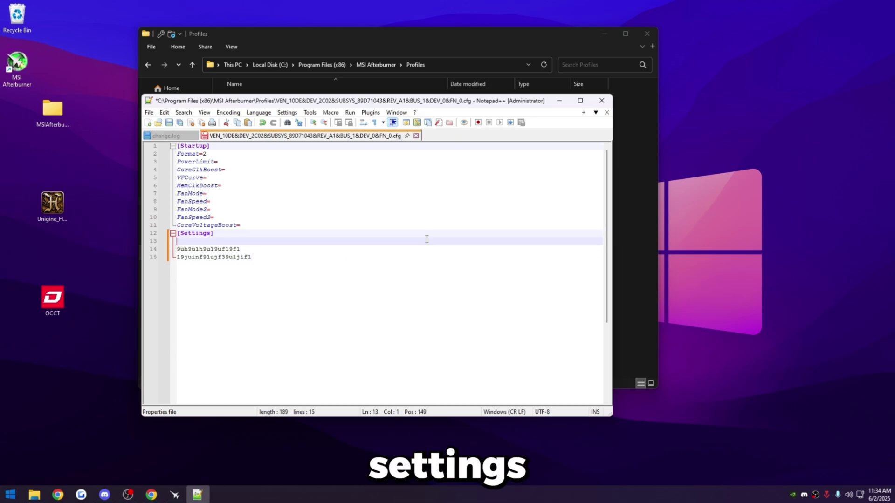
left_click(261, 256)
left_click_drag(177, 249, 401, 260)
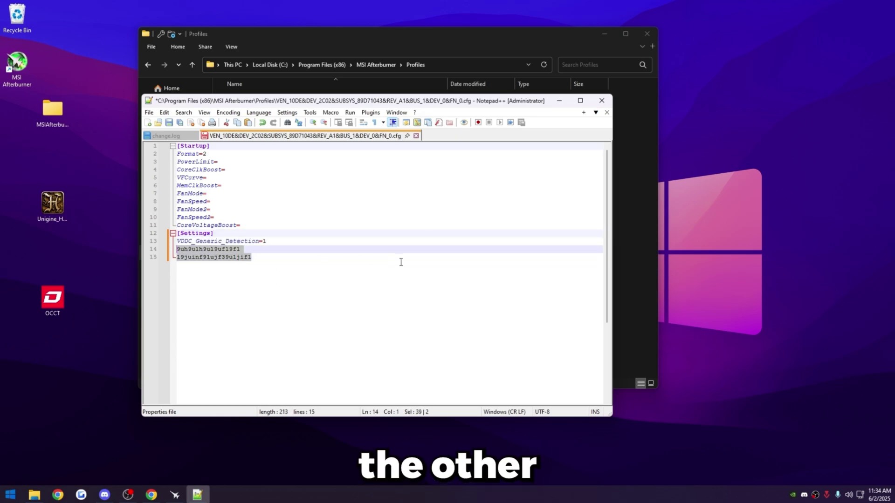
left_click(292, 256)
left_click_drag(293, 258, 152, 254)
key("BackSpace")
key("BackSpace")
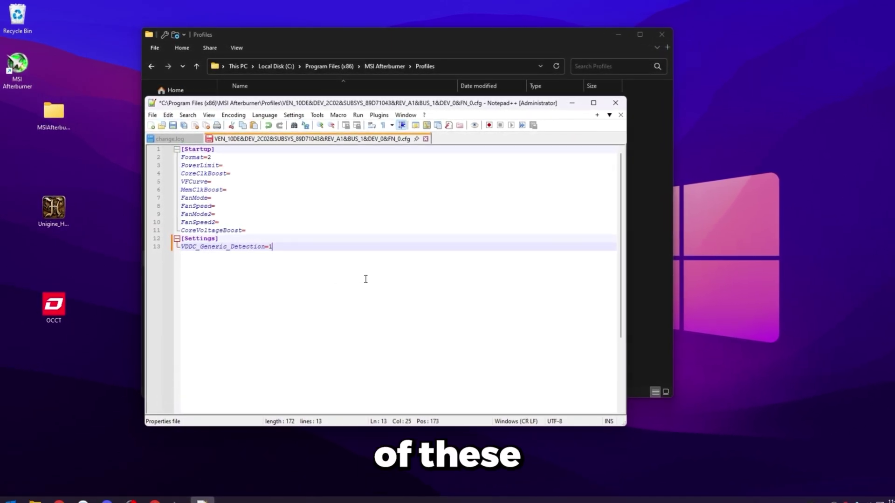
key("ctrl+s")
Step: Close Notepad++, restart Afterburner, and raise Core Voltage to +100 and Power Limit to 111%
left_click(619, 104)
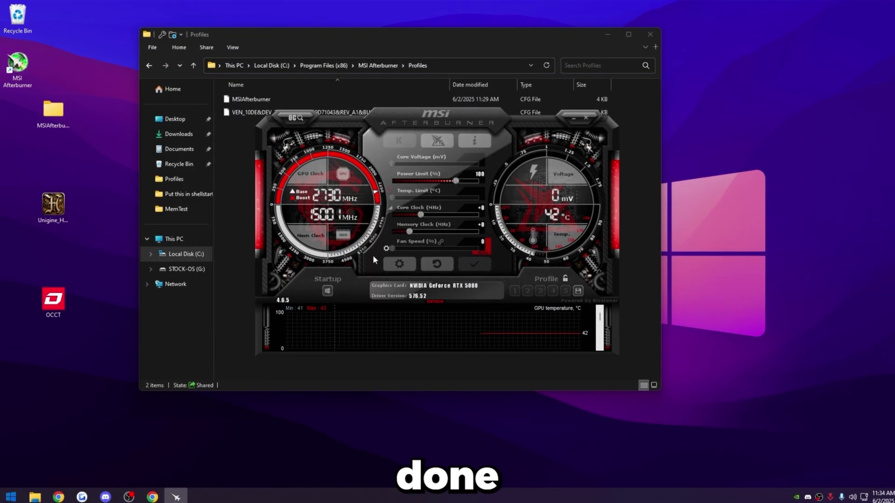
left_click(515, 124)
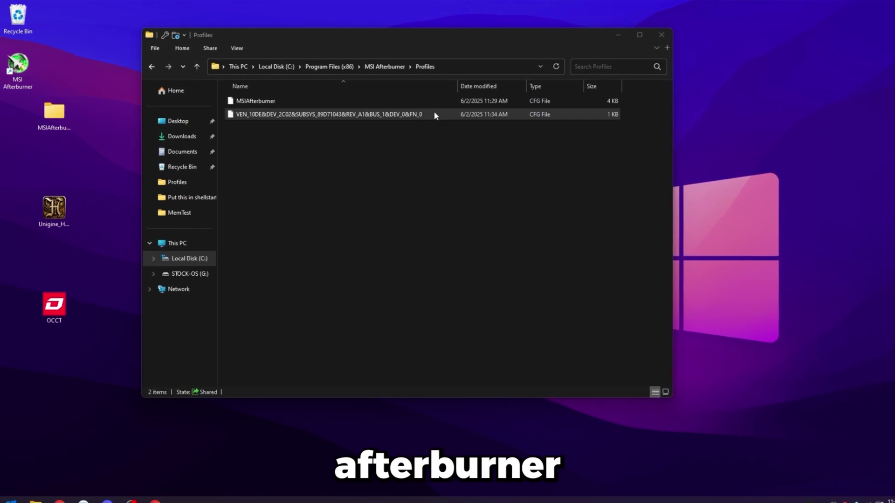
double_click(21, 68)
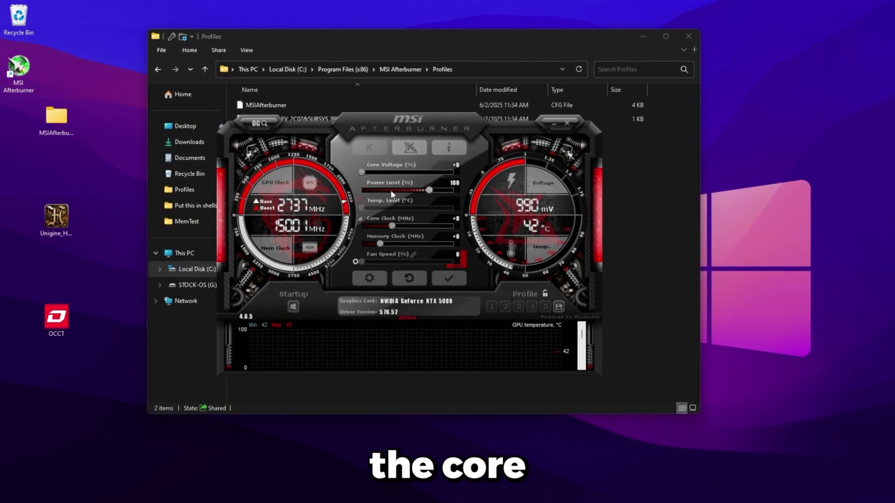
left_click_drag(361, 172, 451, 188)
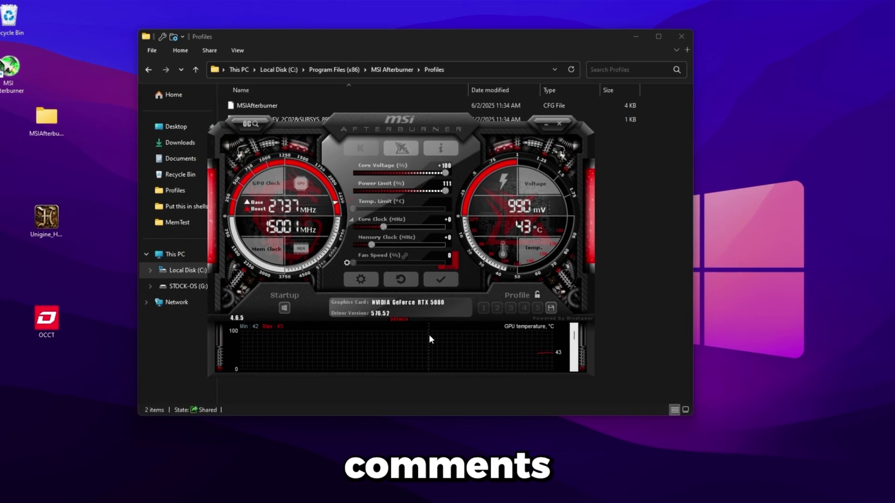
mouse_move(481, 311)
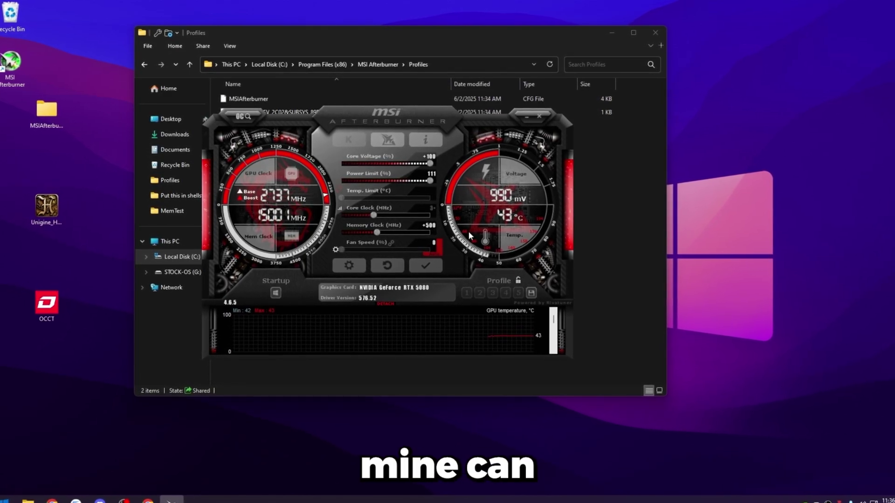
Step: Set the core clock offset to +350 and the memory clock offset to +1700
type("50")
key("Tab")
type("1700")
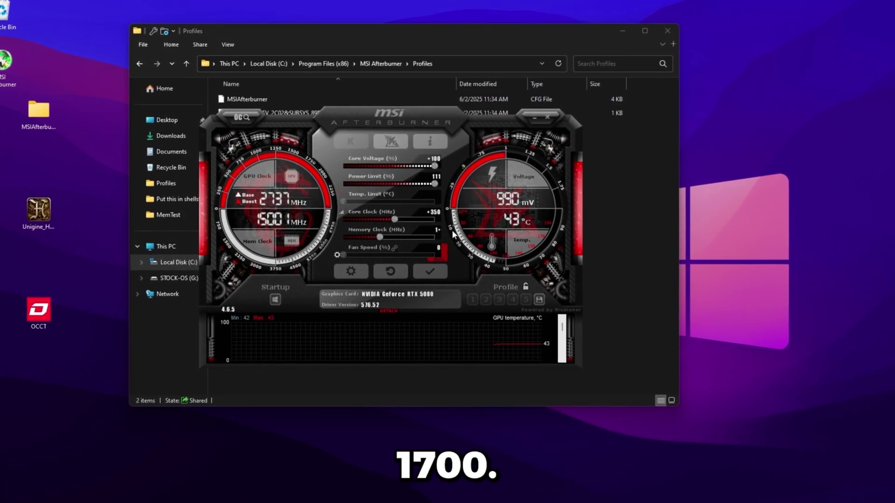
key("Return")
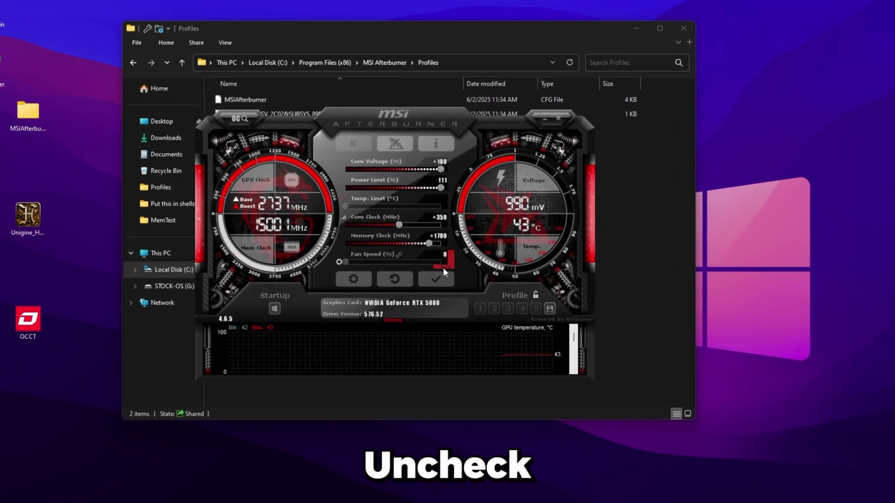
Step: Switch the fan to manual at 75 and enable applying the overclock at Windows startup
left_click(444, 264)
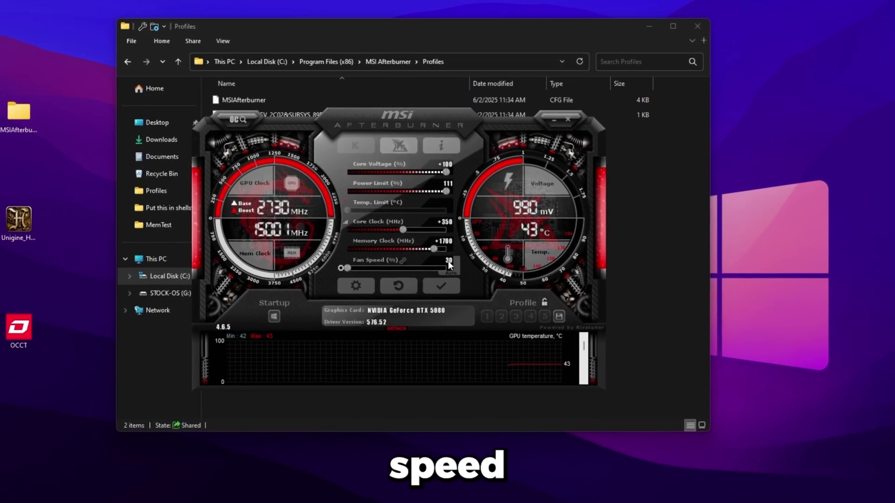
type("75")
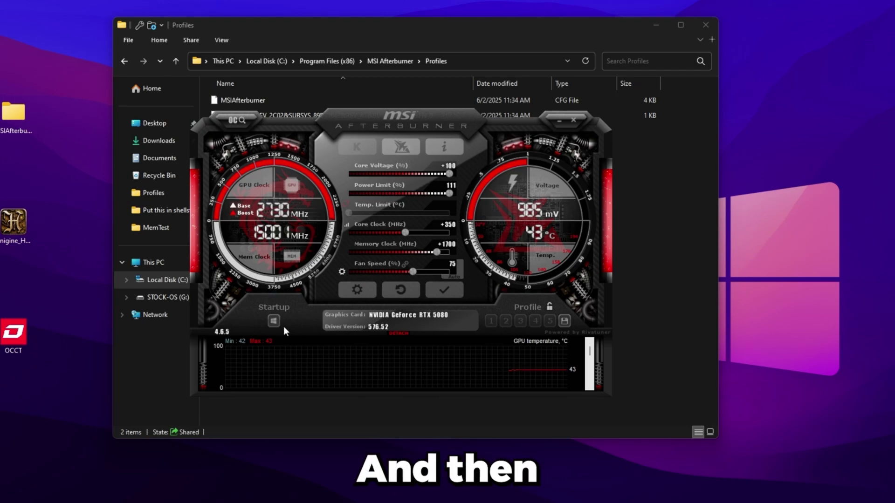
left_click(273, 320)
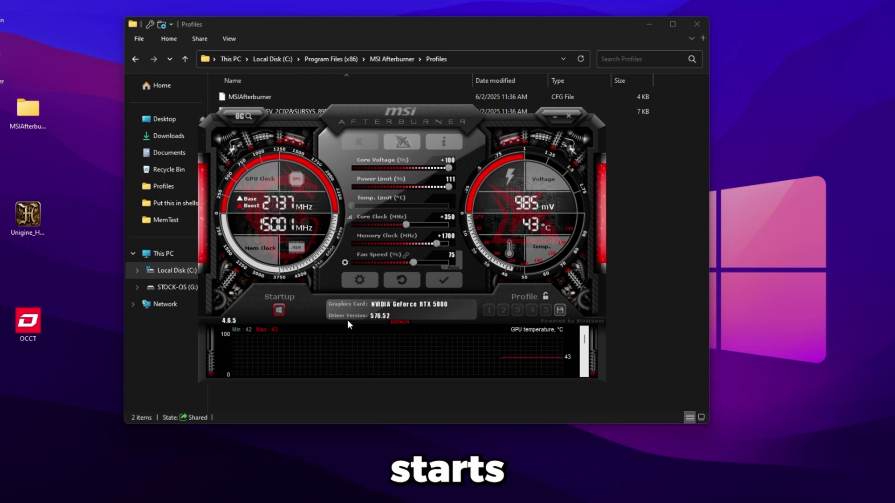
left_click_drag(398, 115, 390, 141)
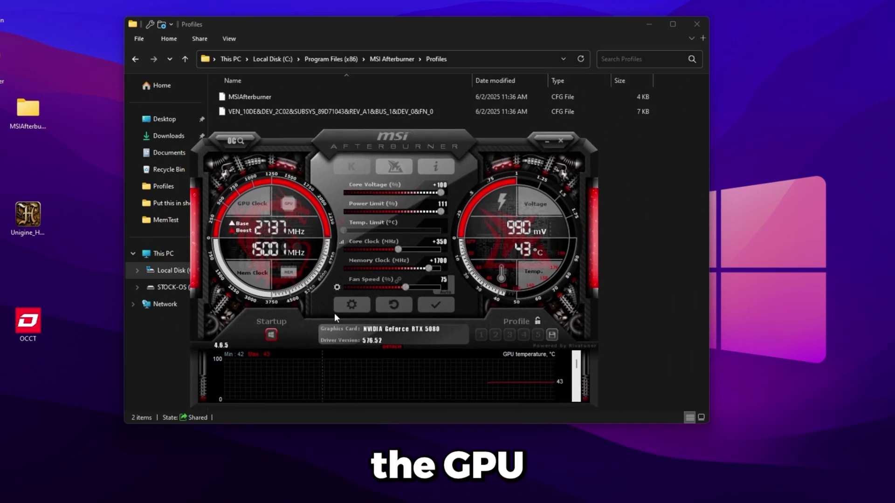
left_click_drag(399, 147, 426, 113)
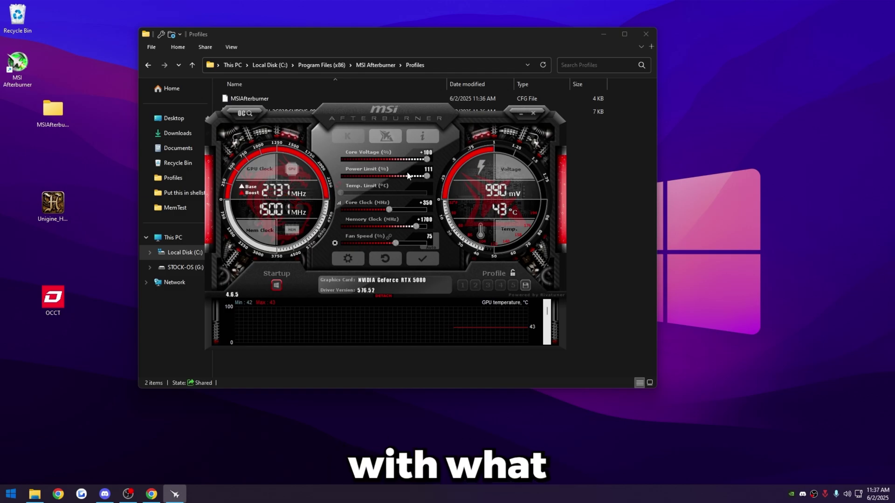
Step: Save the current overclock to Afterburner profile slot 1
left_click_drag(462, 267, 457, 261)
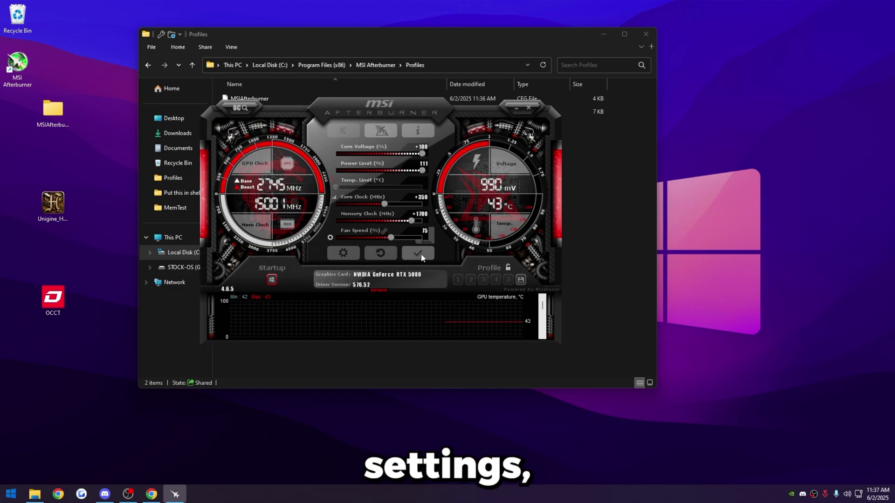
left_click_drag(402, 105, 407, 107)
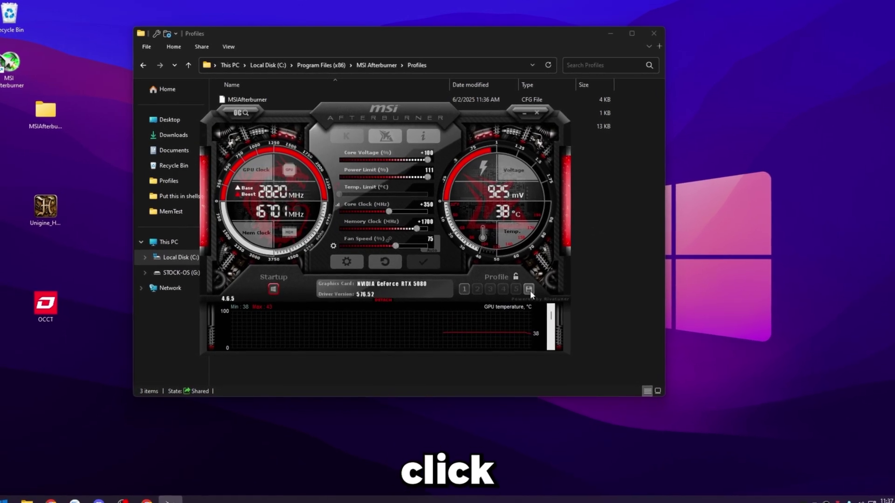
left_click(529, 290)
left_click(464, 290)
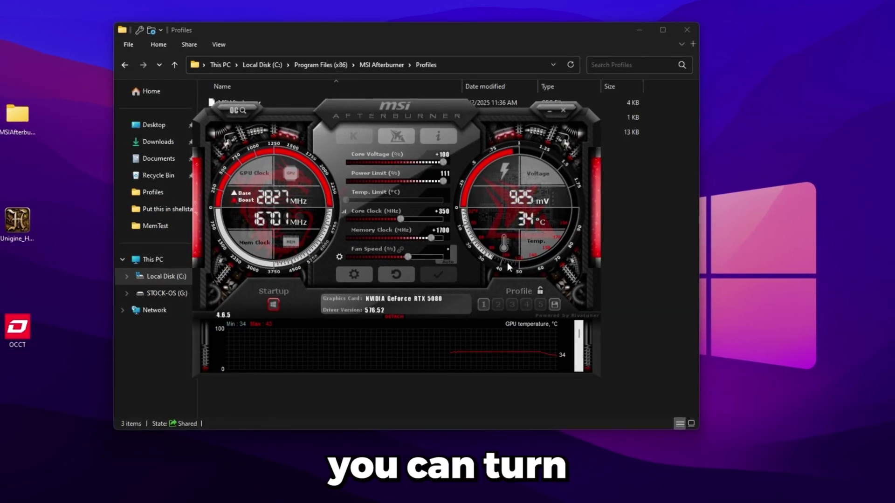
Step: Set the fan speed to 75% and apply the settings to the GPU
type("60")
key("Return")
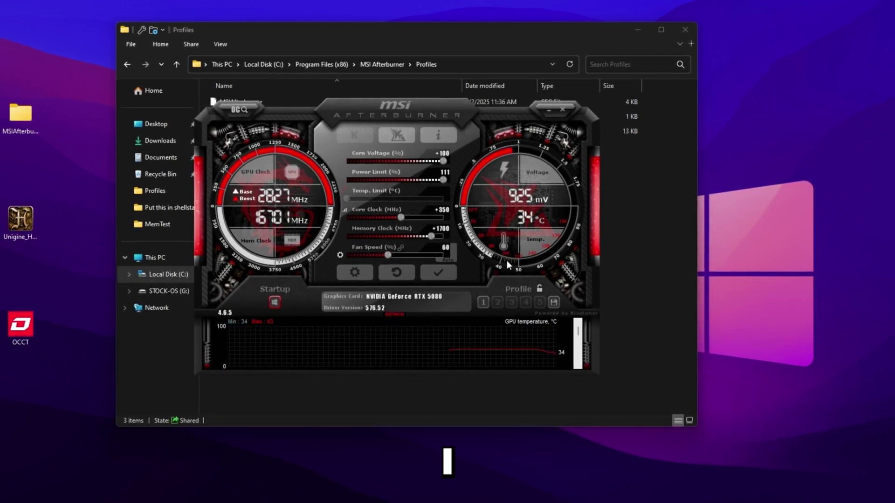
left_click(445, 247)
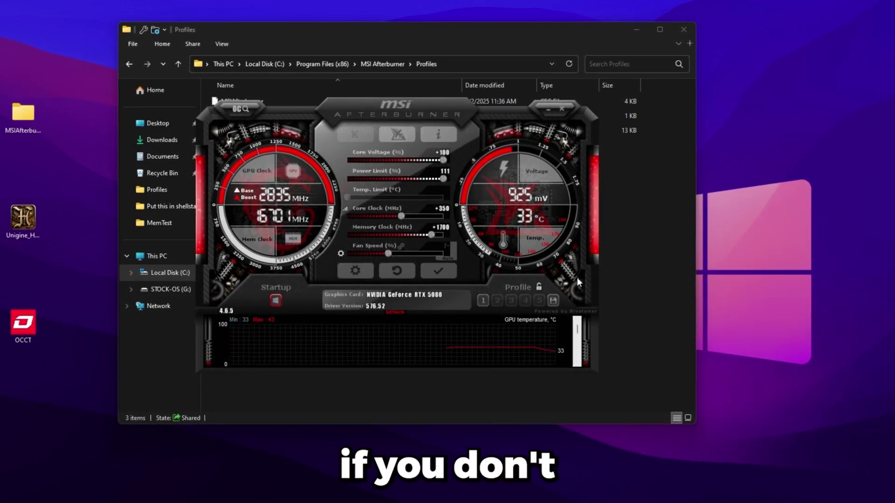
type("75")
key("Return")
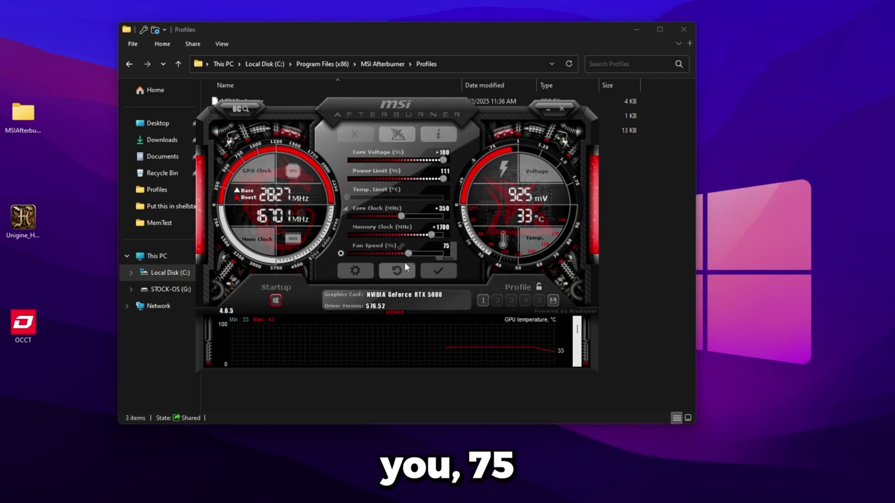
left_click(443, 276)
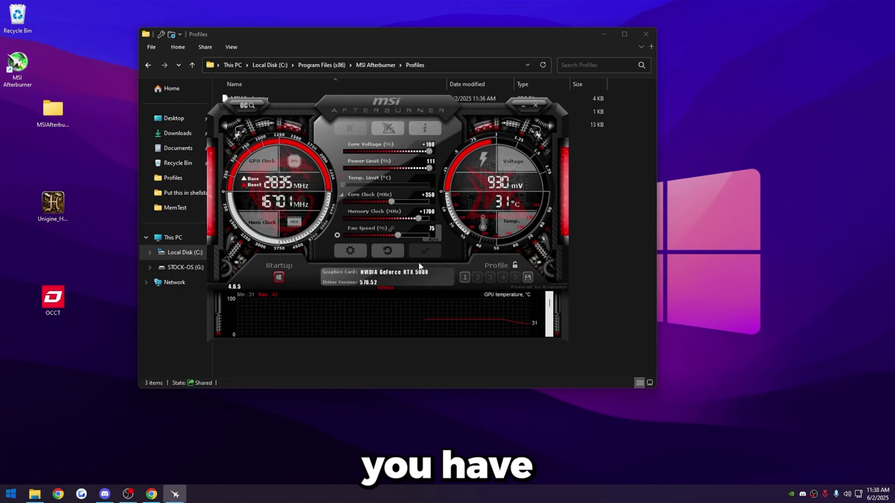
Step: Install Heaven Benchmark 4.0 with the default location and components, then launch it
left_click(53, 204)
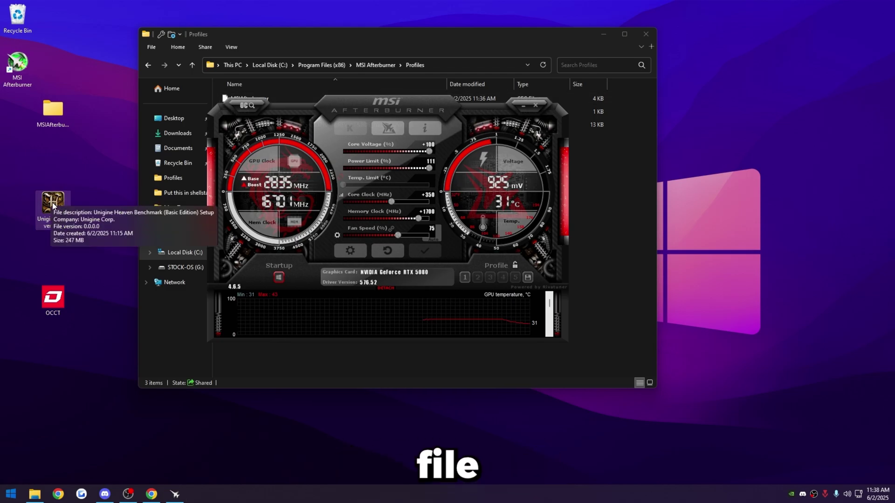
double_click(52, 204)
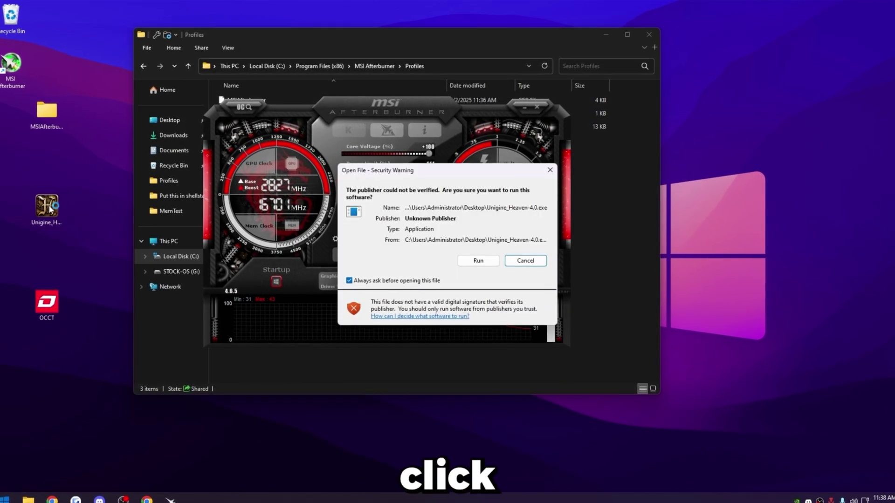
left_click(478, 260)
left_click(396, 302)
left_click(502, 332)
left_click(502, 332)
left_click(502, 332)
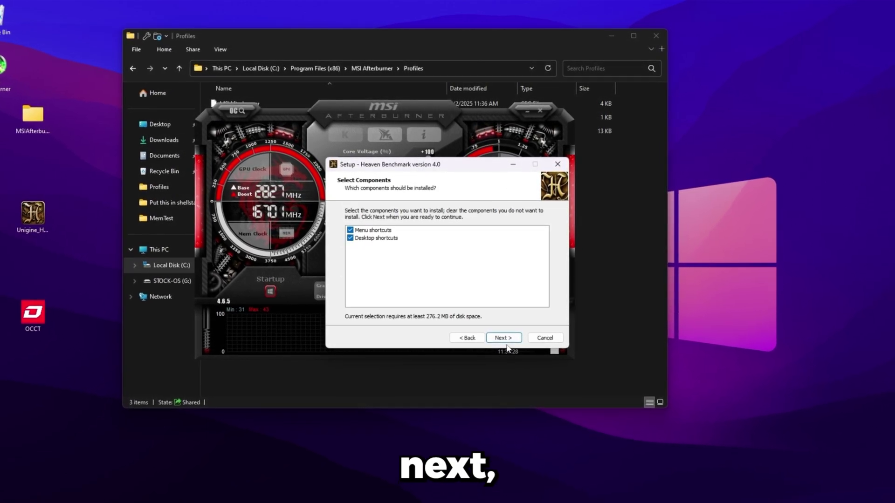
left_click(503, 337)
left_click(504, 338)
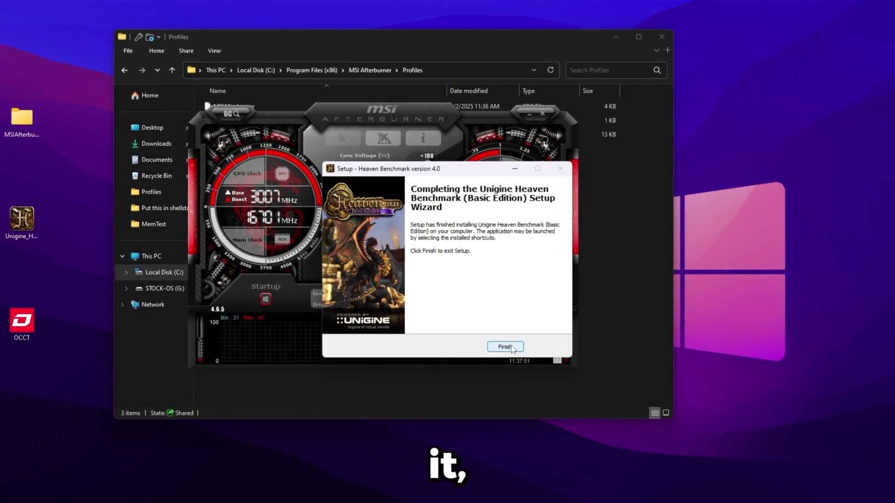
left_click(504, 345)
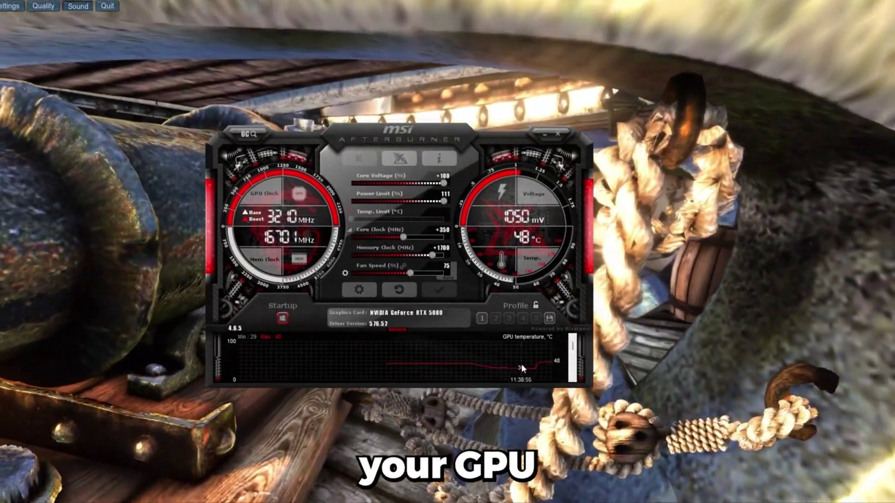
Step: Run the Heaven benchmark and re-confirm the Afterburner core clock offset at +350
mouse_move(541, 364)
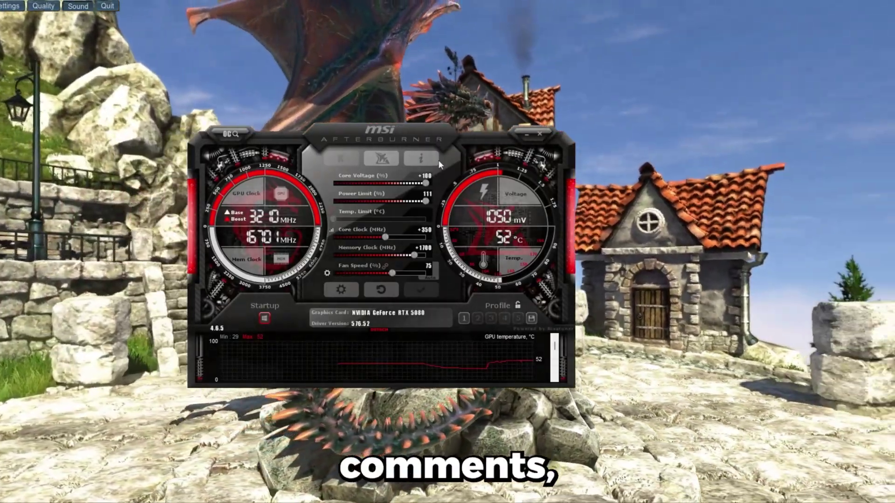
left_click(426, 230)
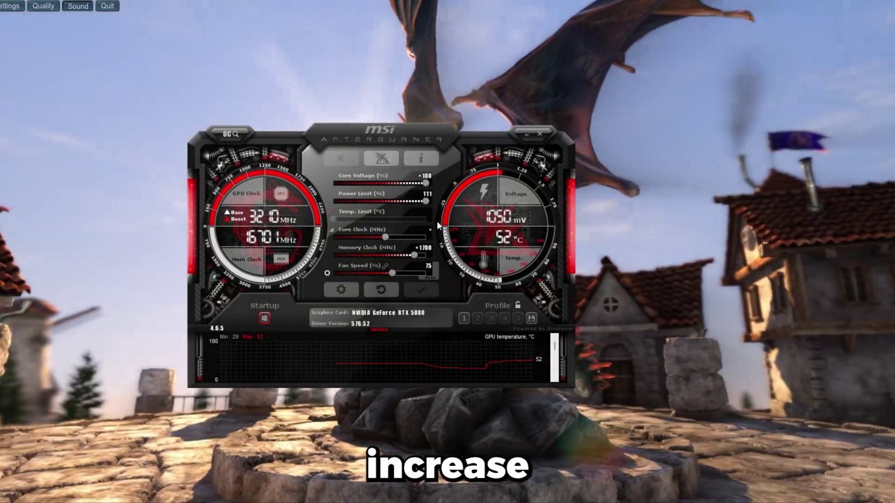
type("350")
key("Return")
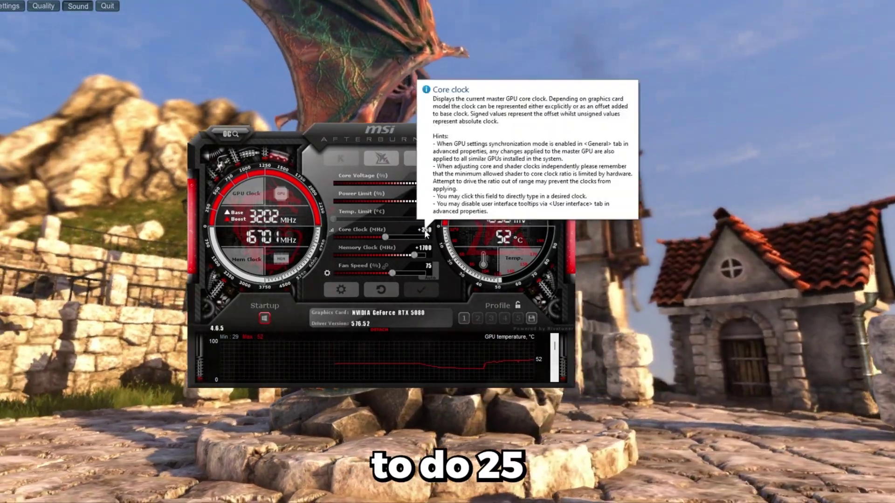
Step: Enter 375 as the core clock offset and apply it to the GPU
left_click(424, 230)
type("375")
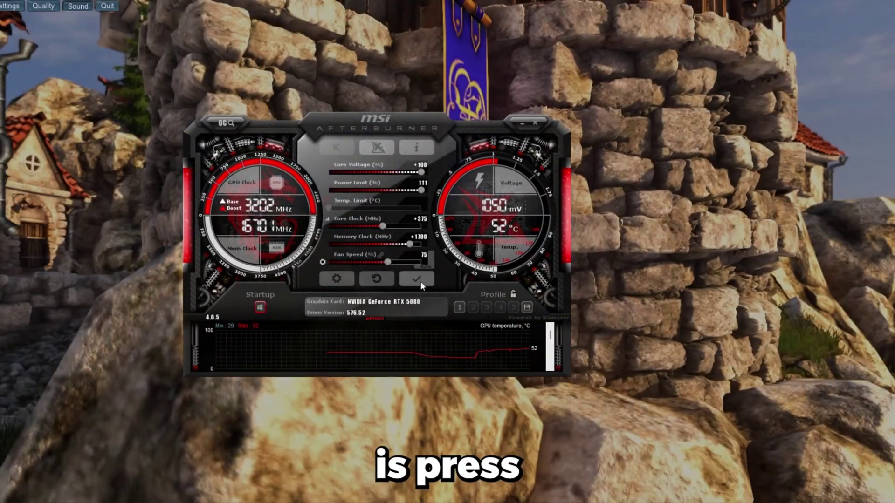
left_click(421, 281)
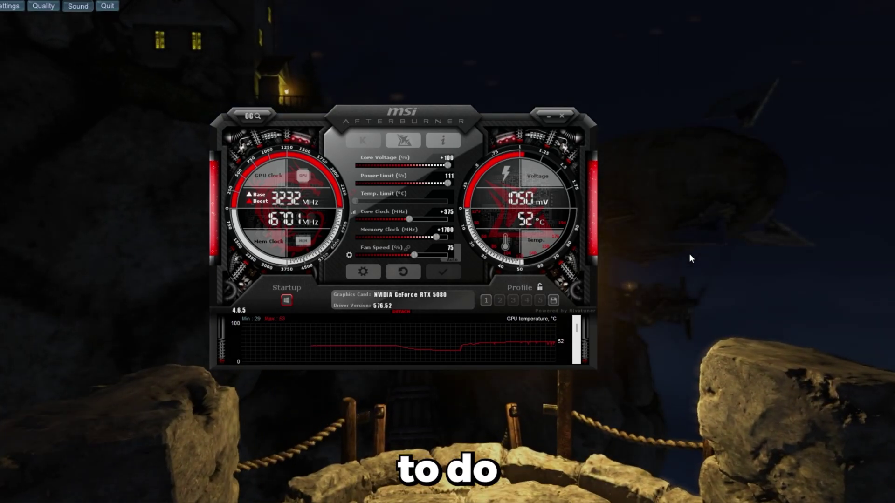
Step: Reset settings, max core voltage and power limit, then load and apply profile 1 (+350 core)
left_click(402, 271)
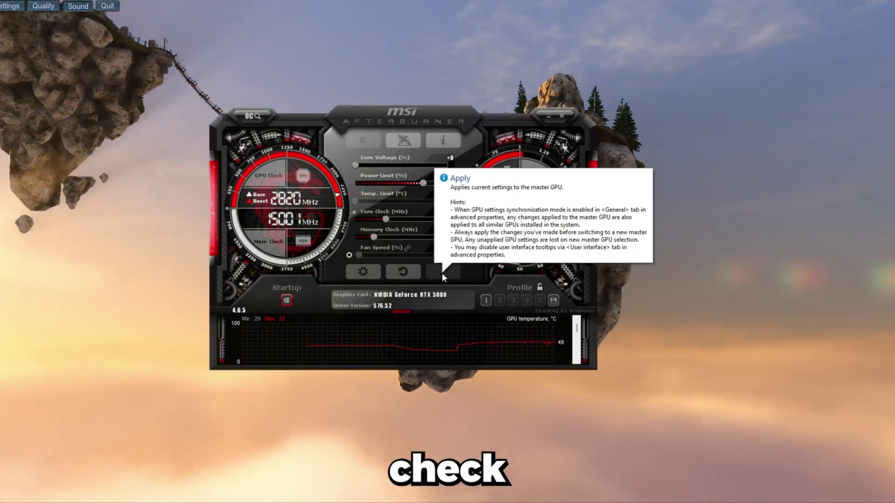
left_click_drag(355, 165, 448, 183)
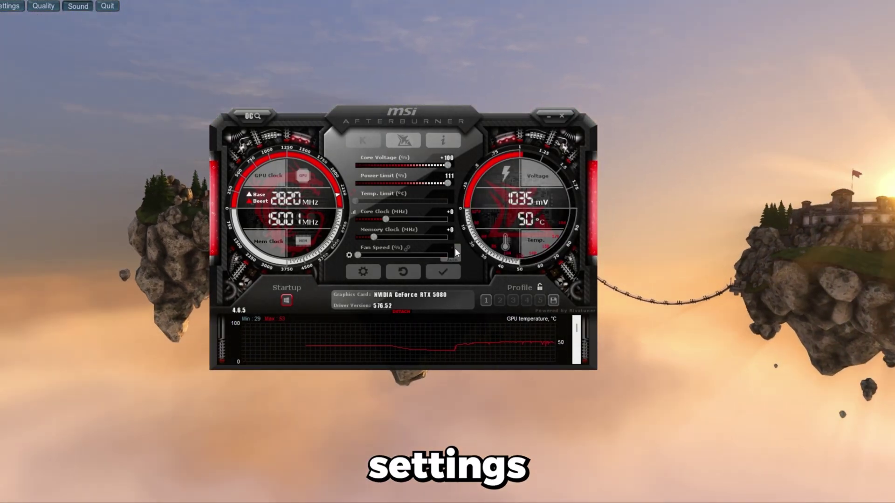
left_click(486, 300)
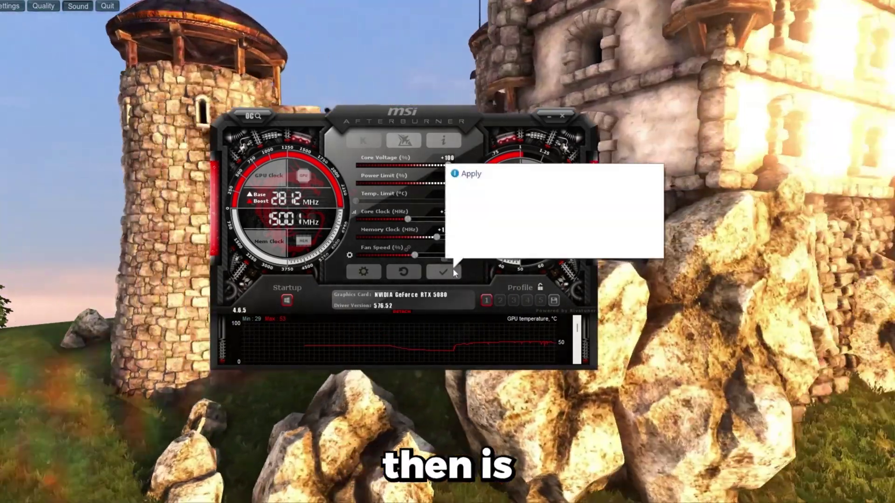
left_click(454, 270)
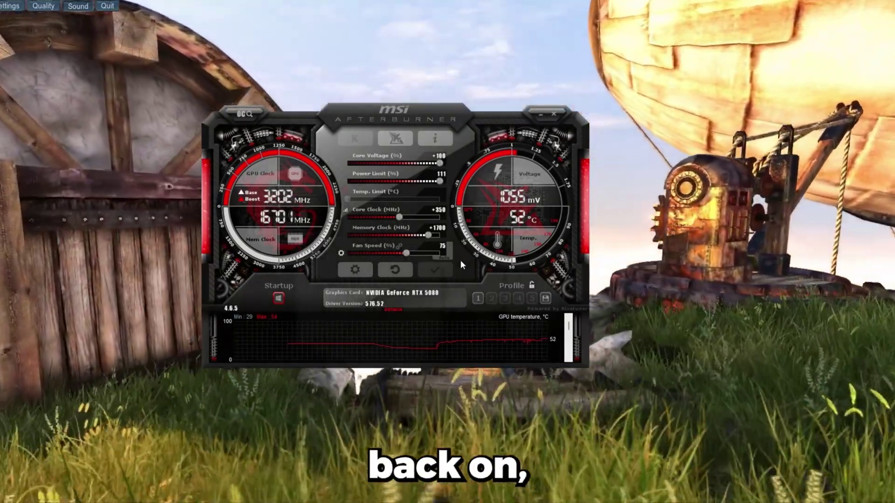
Step: Set the core clock offset to +400 and memory to +1900, then apply
left_click_drag(409, 111, 401, 117)
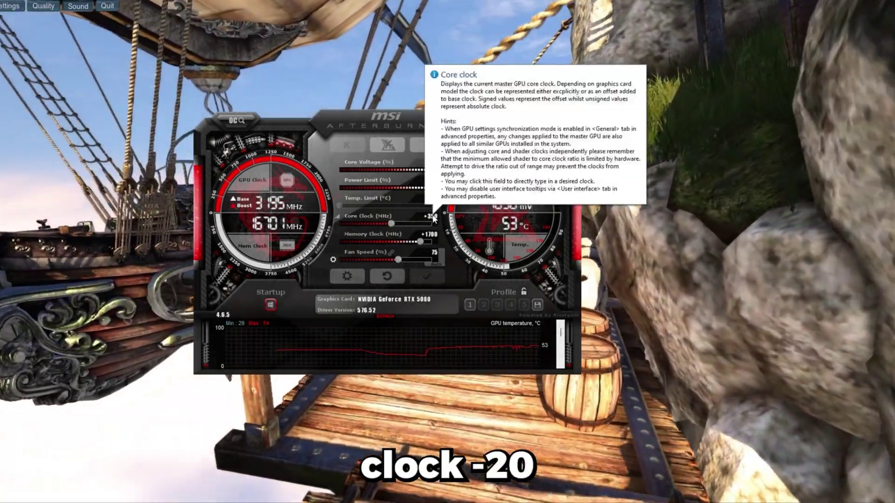
left_click_drag(420, 117, 447, 122)
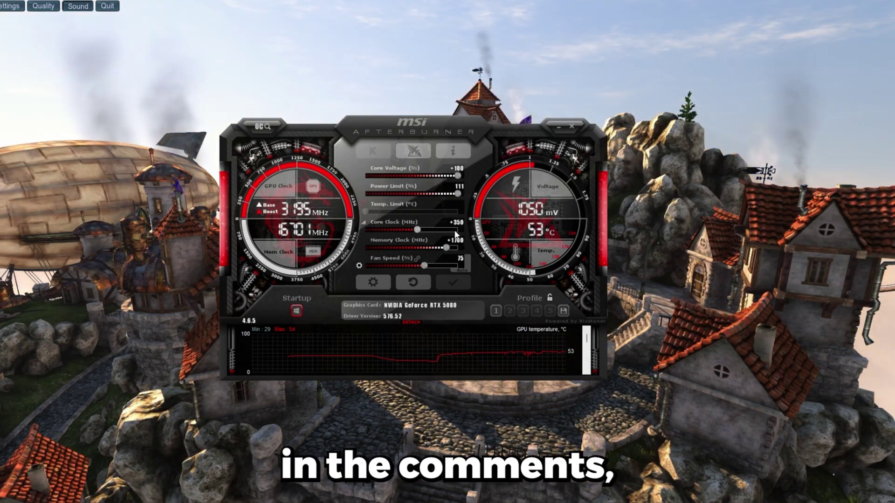
type("400")
key("Return")
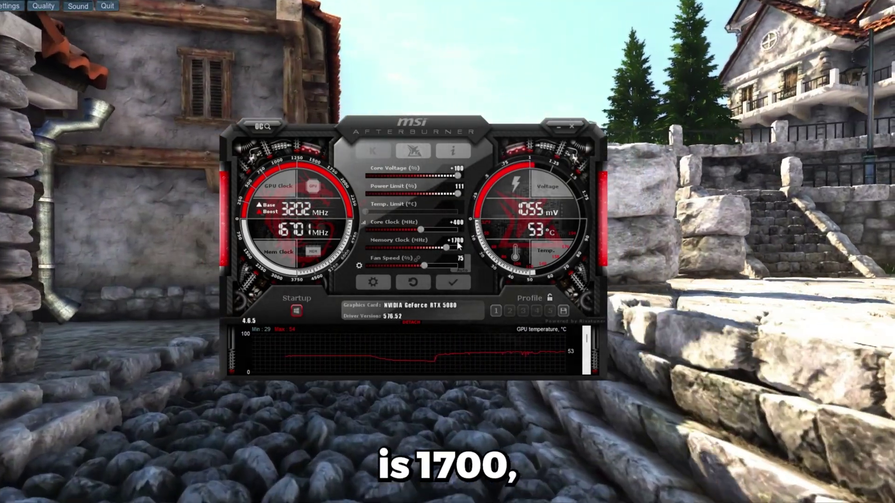
type("1900")
key("Return")
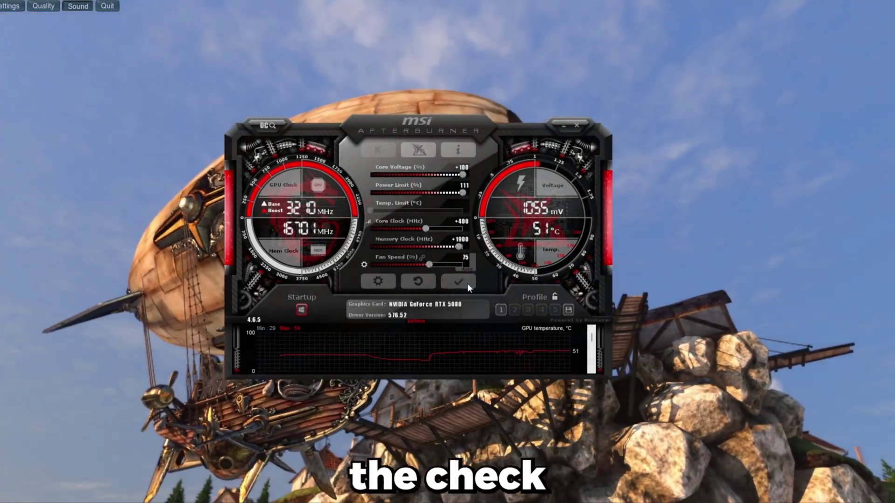
left_click(467, 282)
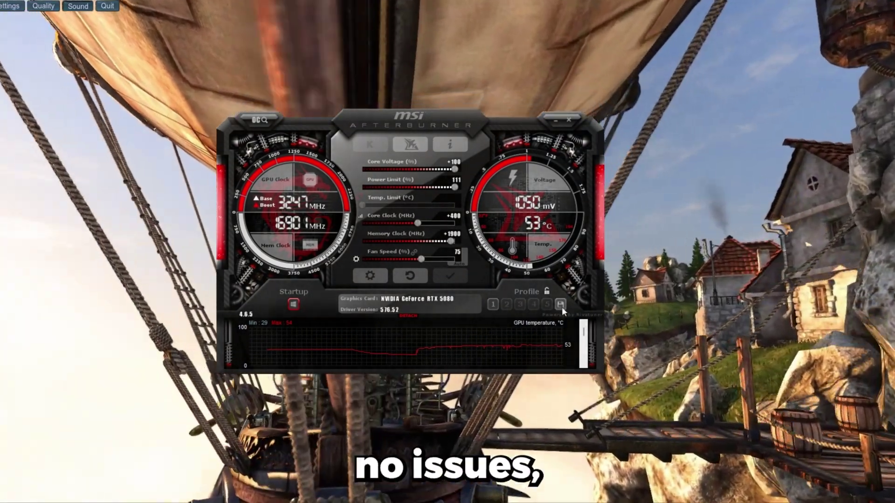
Step: Save the overclock as profile 2, reload profiles 1 and 2, then drag memory to +2000
left_click(561, 305)
left_click(507, 304)
left_click(492, 304)
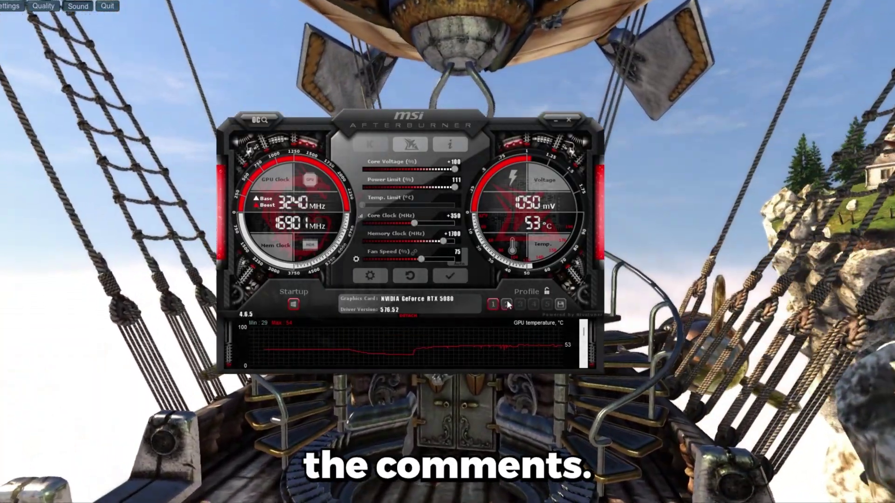
left_click(506, 303)
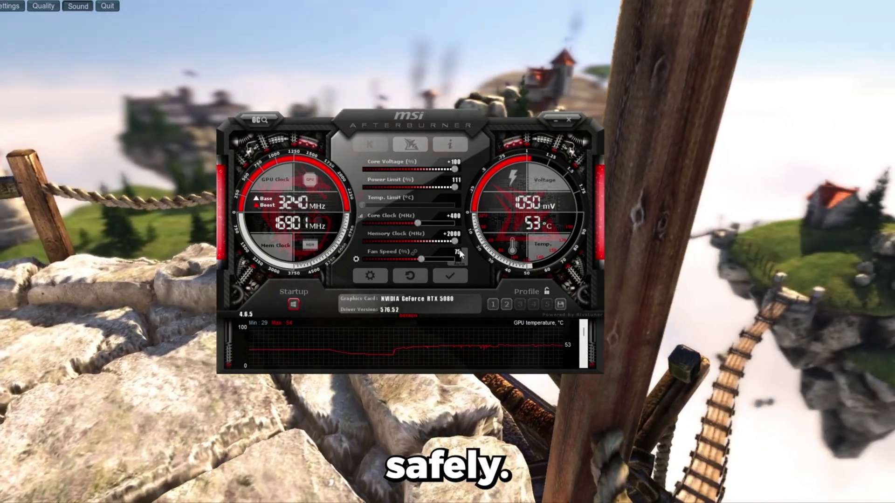
mouse_move(455, 241)
left_mouse_down()
mouse_move(429, 242)
mouse_move(465, 245)
left_mouse_up()
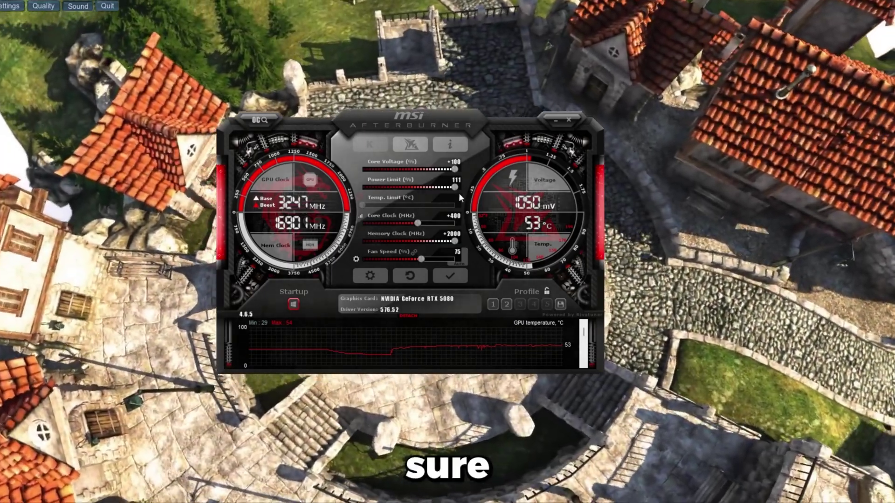
left_click_drag(469, 132, 458, 147)
Step: Apply the +400 core / +2000 memory overclock, store it in slot 3, and lock profiles
left_click(443, 291)
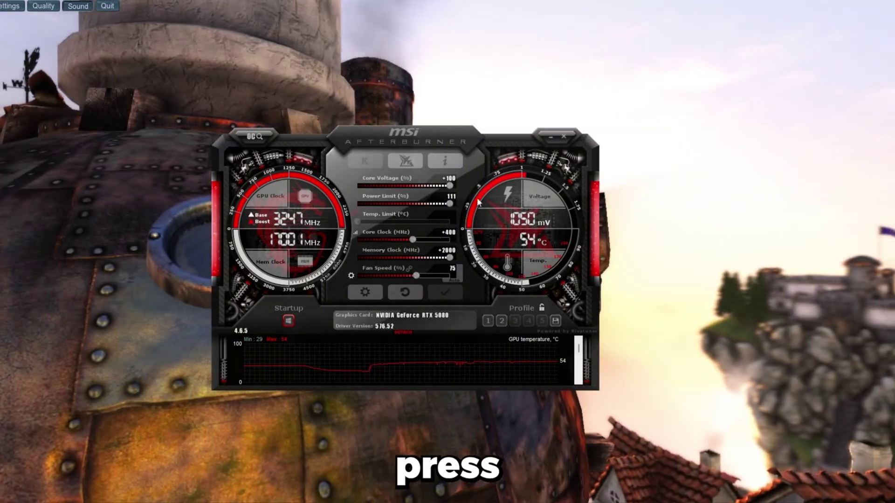
mouse_move(437, 144)
left_mouse_down()
mouse_move(390, 144)
mouse_move(422, 139)
left_mouse_up()
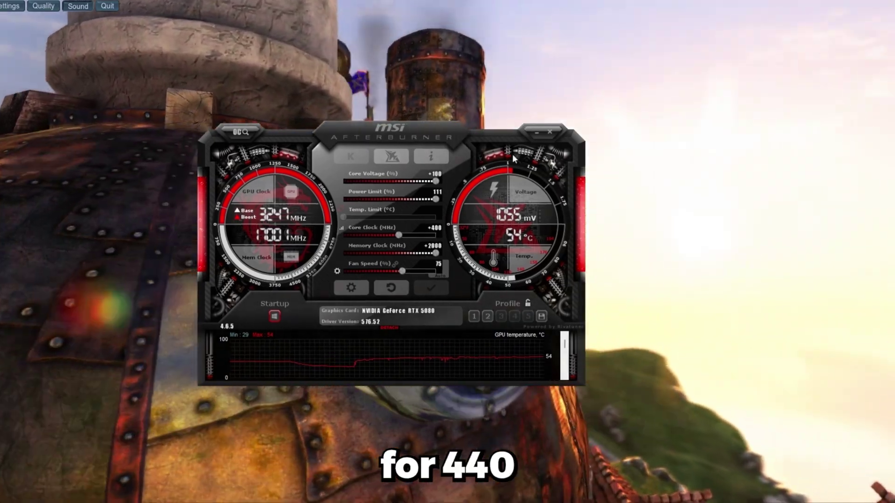
left_click_drag(433, 240, 475, 239)
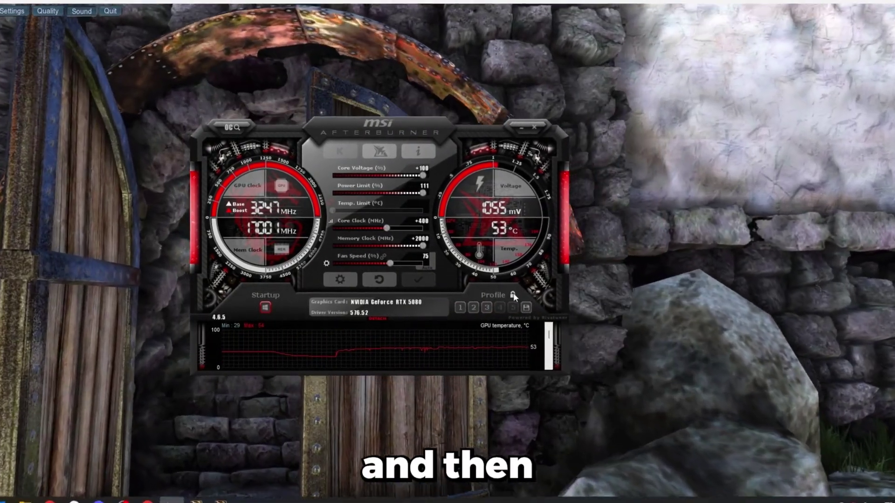
left_click(513, 295)
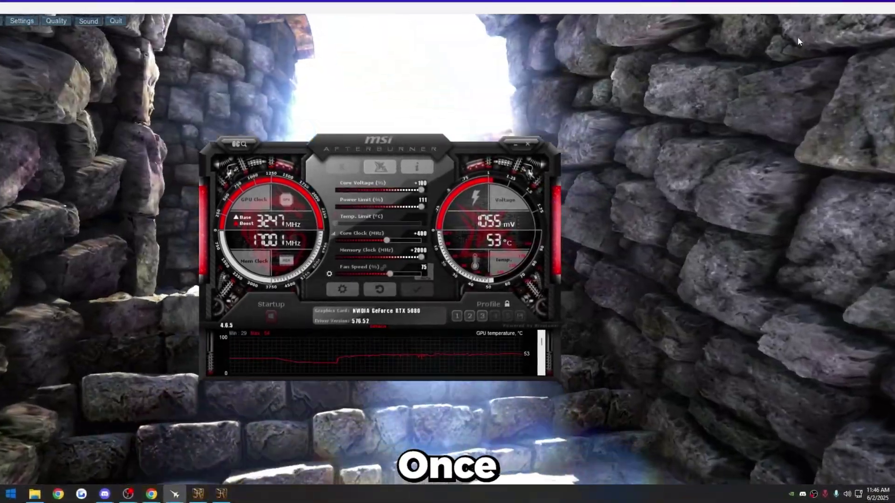
Step: Quit the running Heaven benchmark and close its launcher
left_click(798, 37)
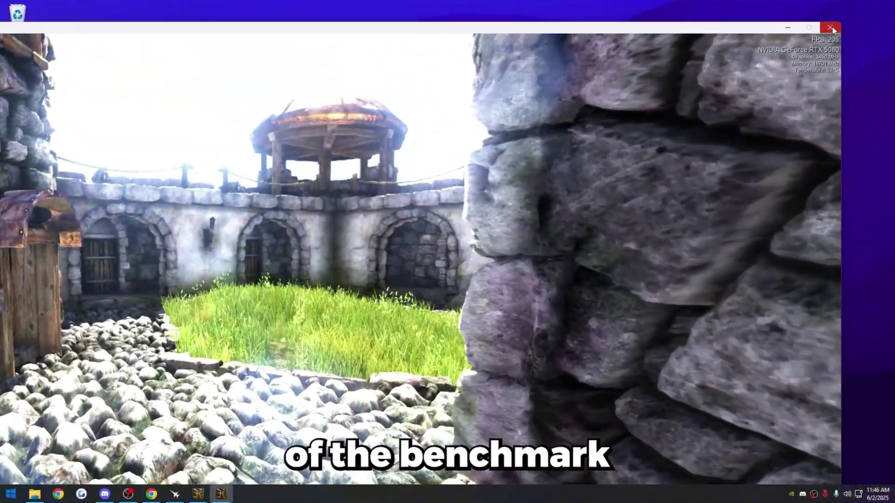
left_click(831, 28)
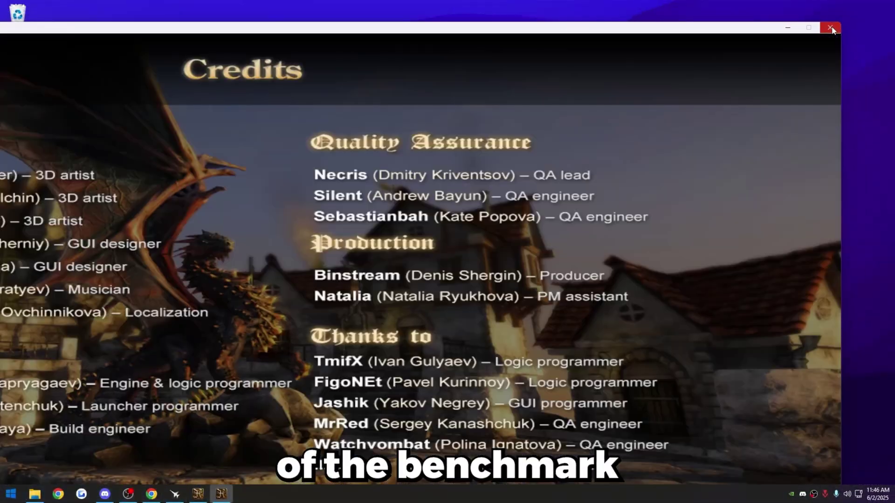
left_click(533, 115)
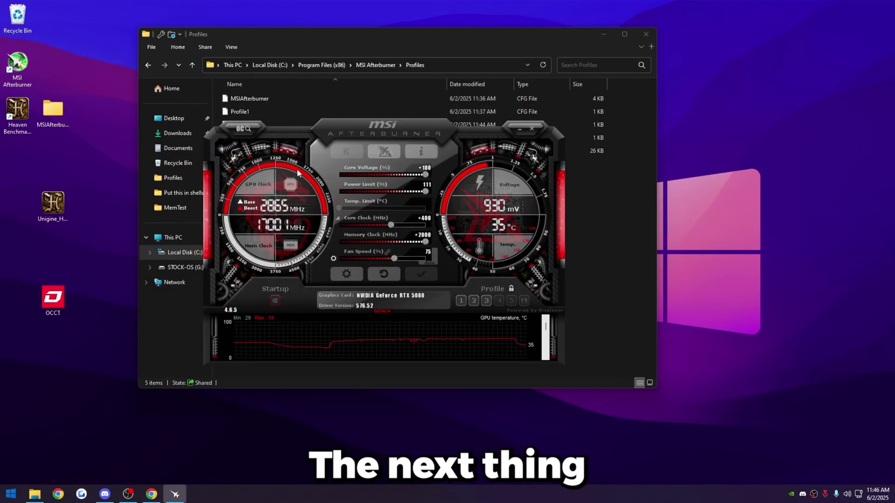
Step: Close the Profiles folder window and launch OCCT from the desktop
left_click_drag(351, 145, 412, 129)
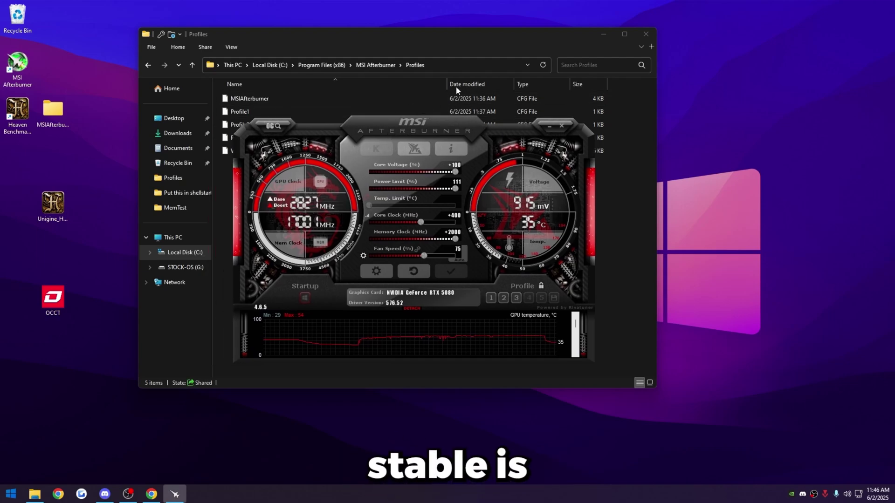
key("ctrl+w")
double_click(53, 301)
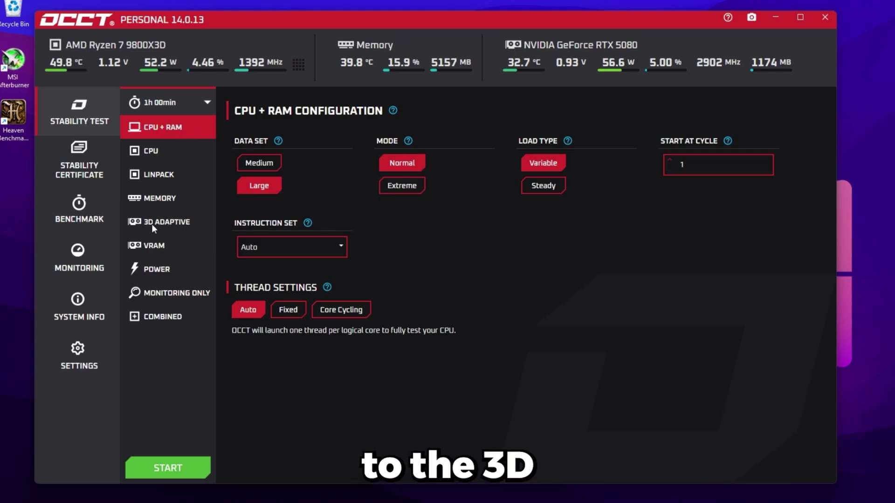
Step: Select the 3D Adaptive test and start it, past the support prompt
left_click(152, 224)
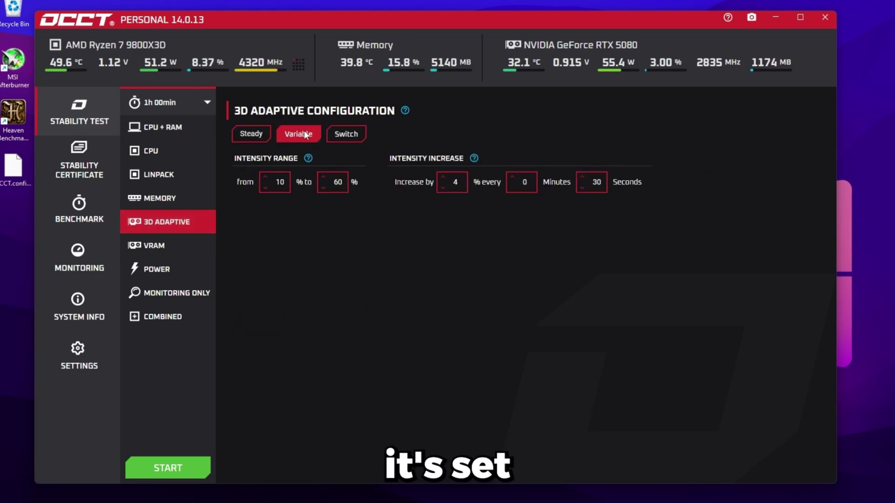
left_click(201, 466)
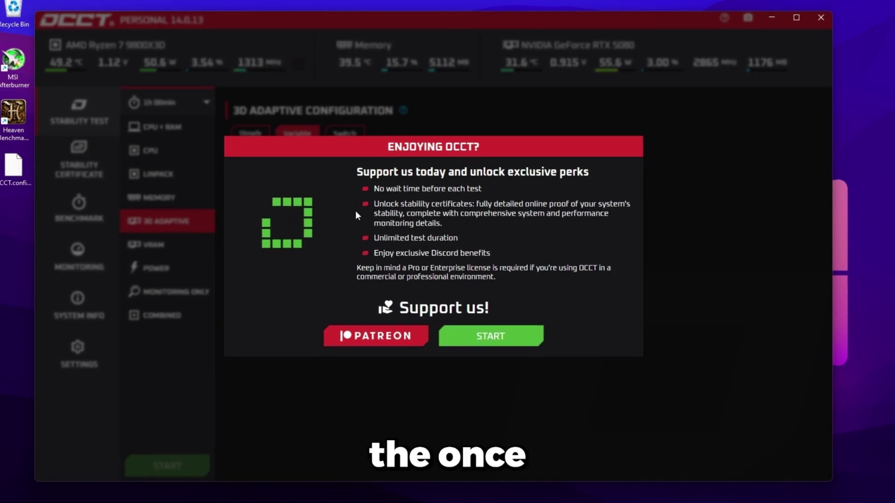
left_click(494, 328)
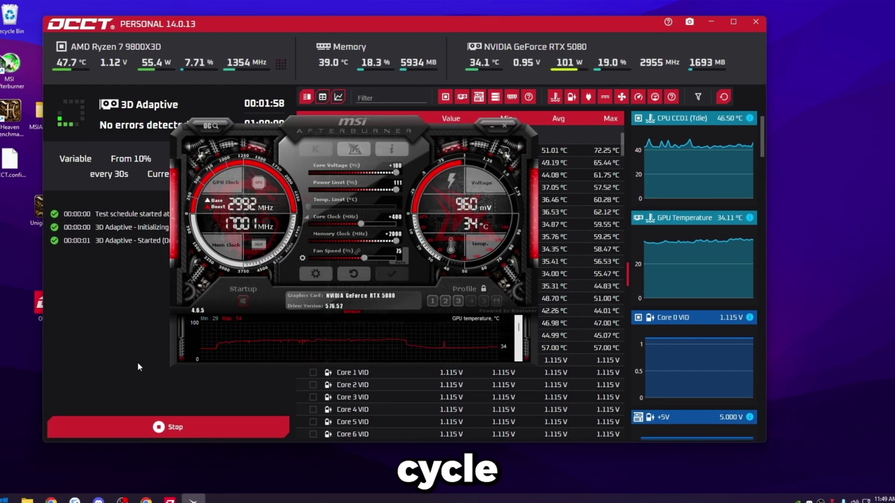
Step: Stop the error-free 3D Adaptive test after about two minutes and close OCCT
left_click(138, 362)
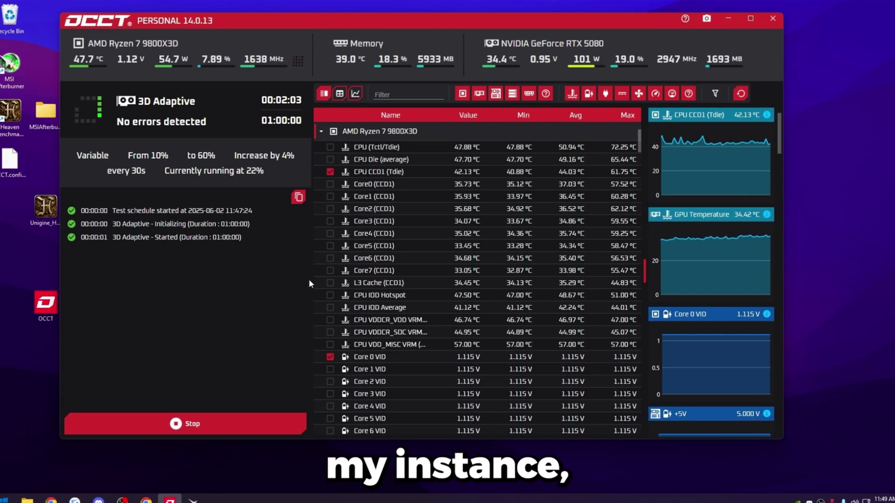
left_click(215, 424)
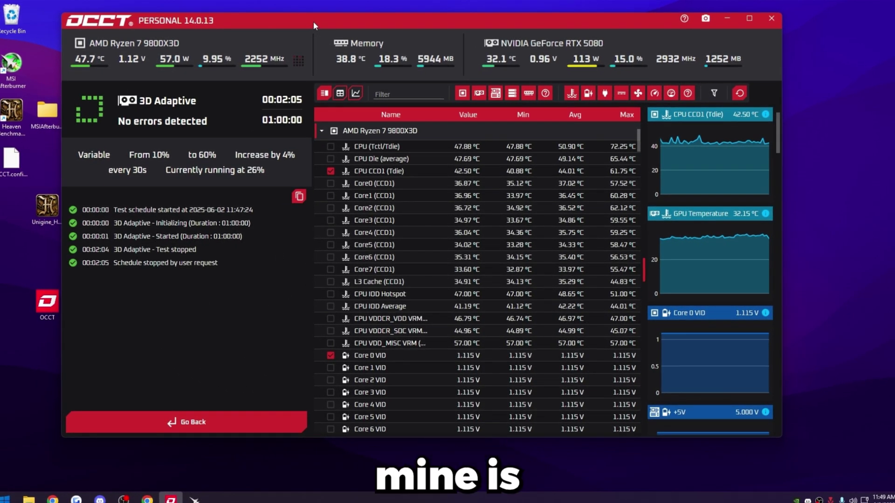
left_click_drag(310, 21, 281, 26)
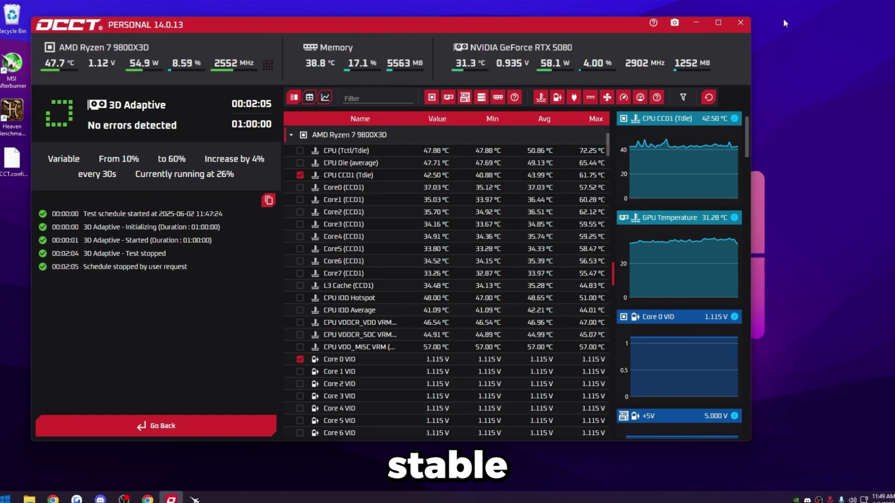
left_click(739, 23)
left_click_drag(364, 125, 437, 119)
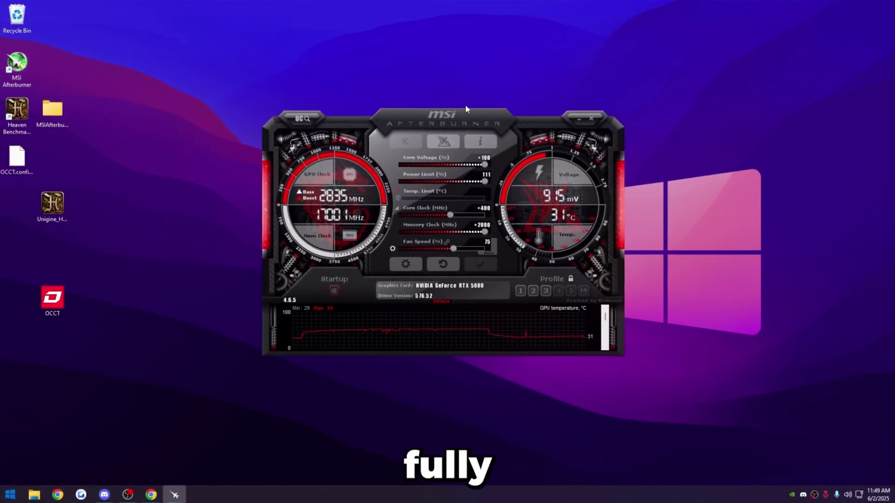
Step: Line up the Heaven, OCCT and Unigine shortcuts in one column, then close Afterburner
left_click_drag(116, 355, 156, 87)
left_click_drag(153, 254, 113, 255)
left_click_drag(154, 159, 112, 159)
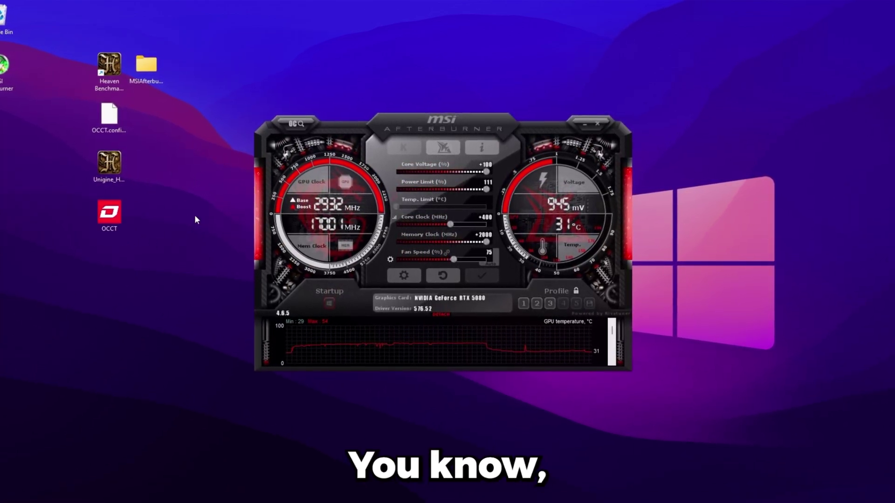
left_click_drag(375, 157, 338, 173)
left_click_drag(404, 142, 449, 120)
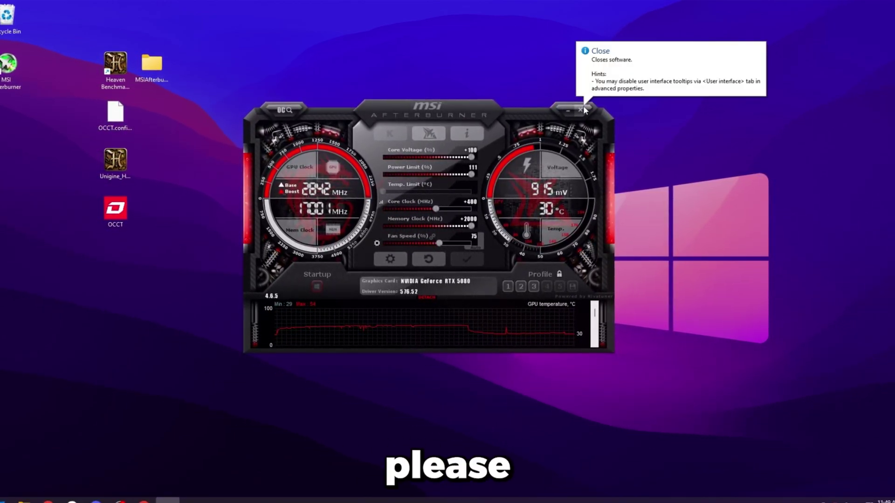
left_click(581, 109)
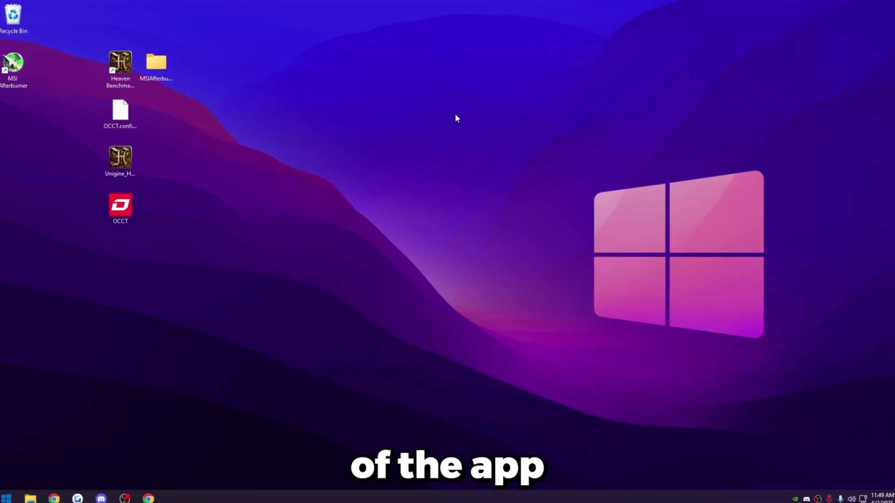